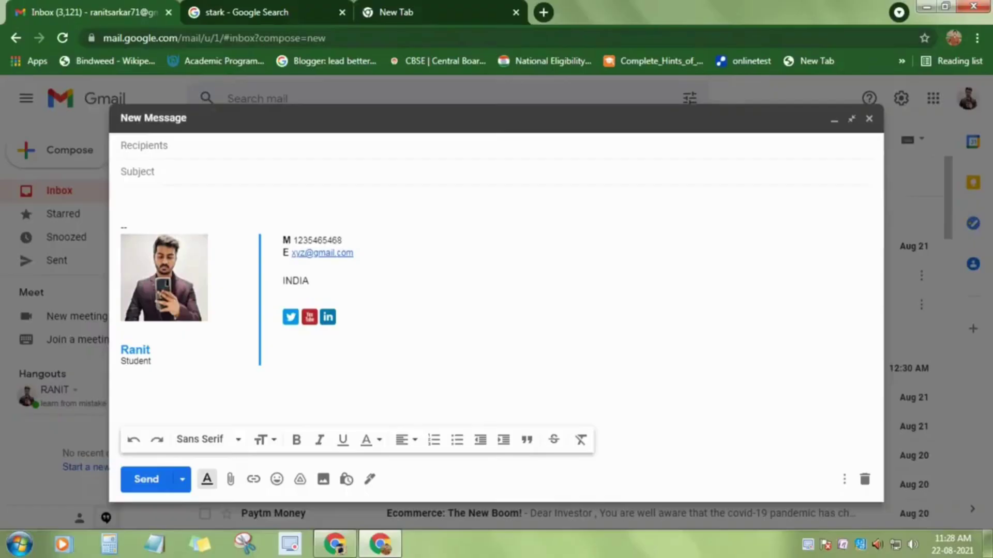
Write "how to make a permanent signature for gmail..??" in the body of the new message
text(how to make a permanent signature for gmail..??)
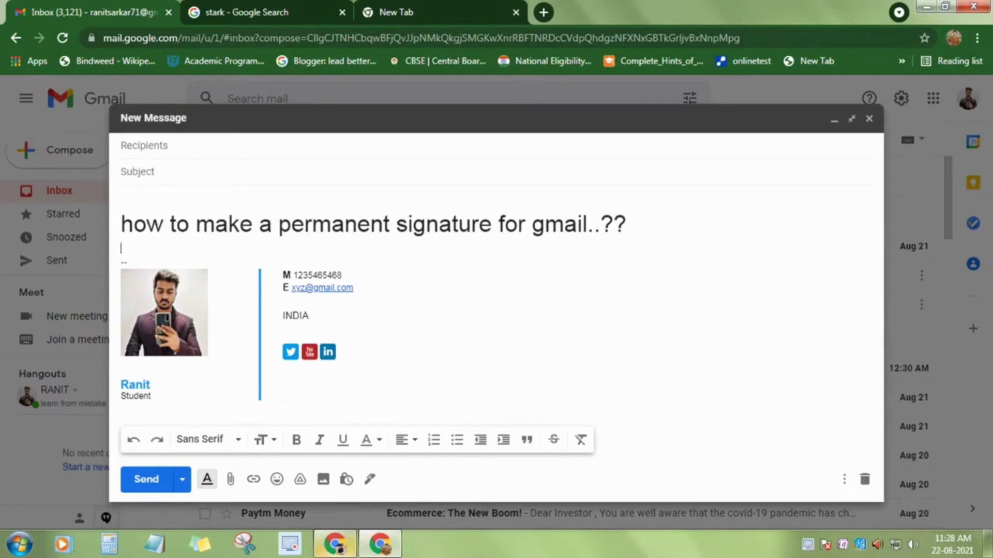
Switch to the other Gmail account's window and open its full general settings at the Signature section
click(335, 545)
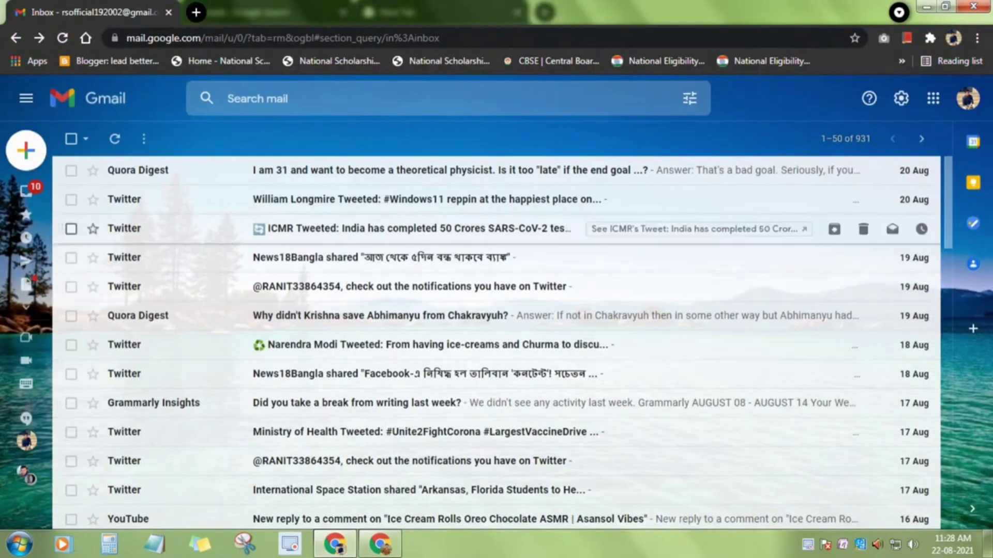
click(901, 98)
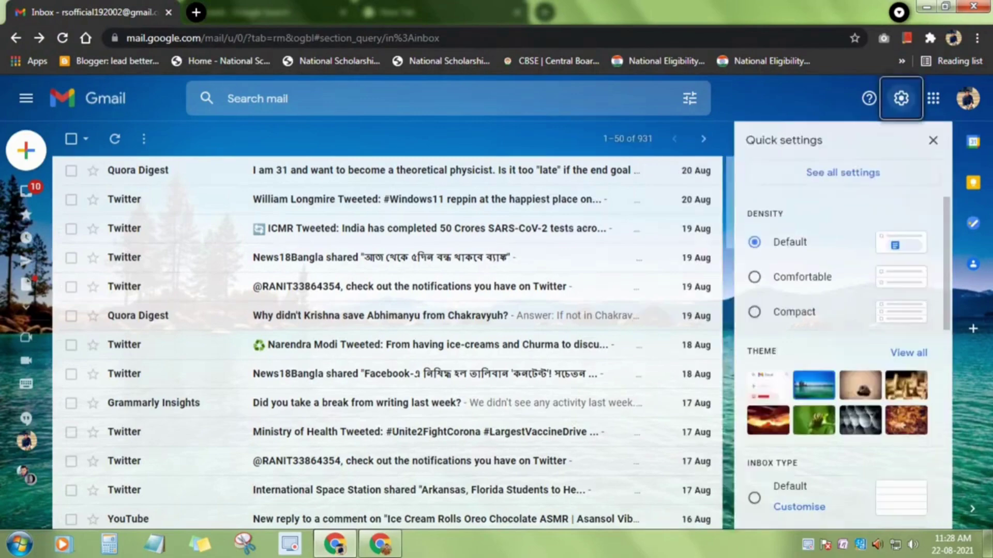
click(843, 173)
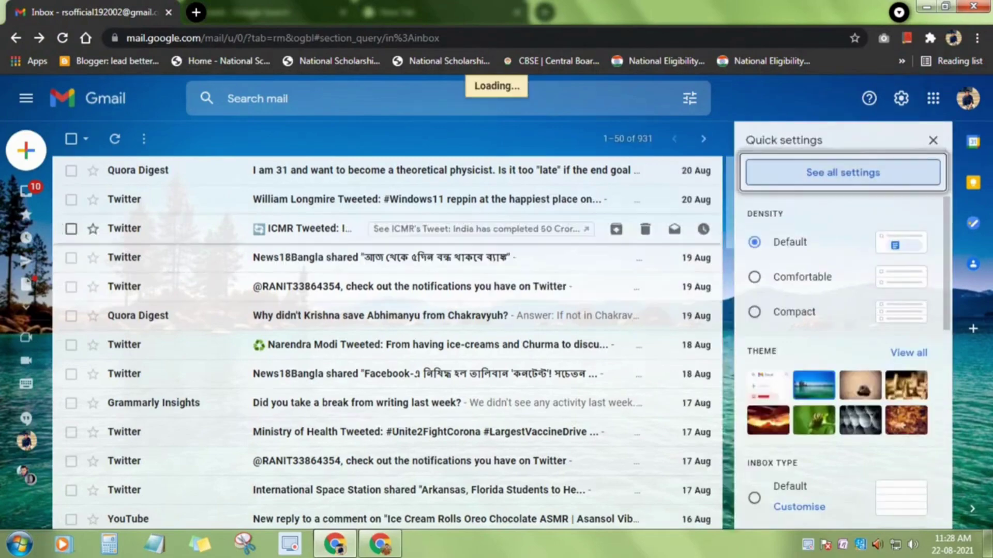
scroll(496, 337, down, 4)
scroll(497, 336, up, 3)
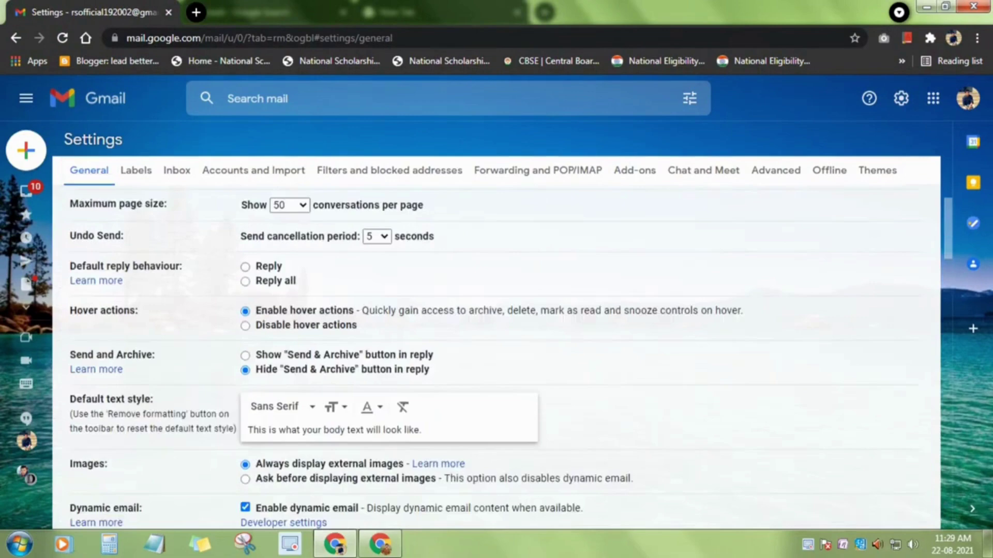
scroll(496, 336, down, 3)
scroll(496, 336, up, 4)
scroll(497, 336, down, 9)
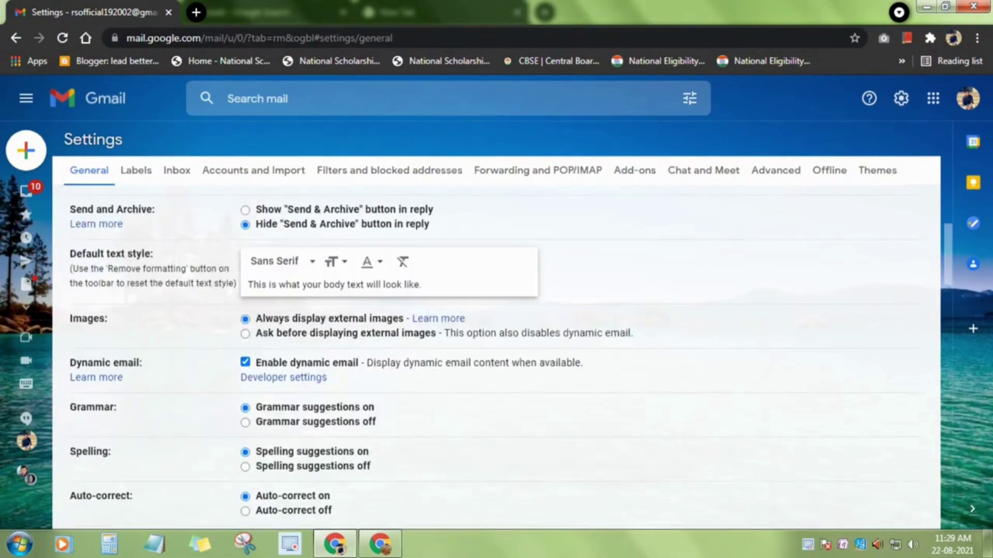
scroll(496, 336, down, 15)
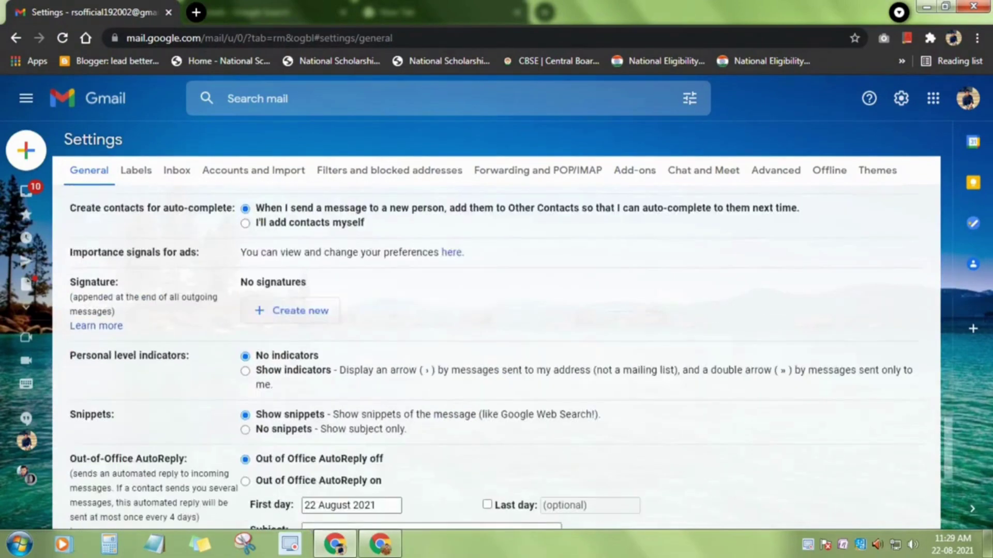
scroll(497, 336, up, 4)
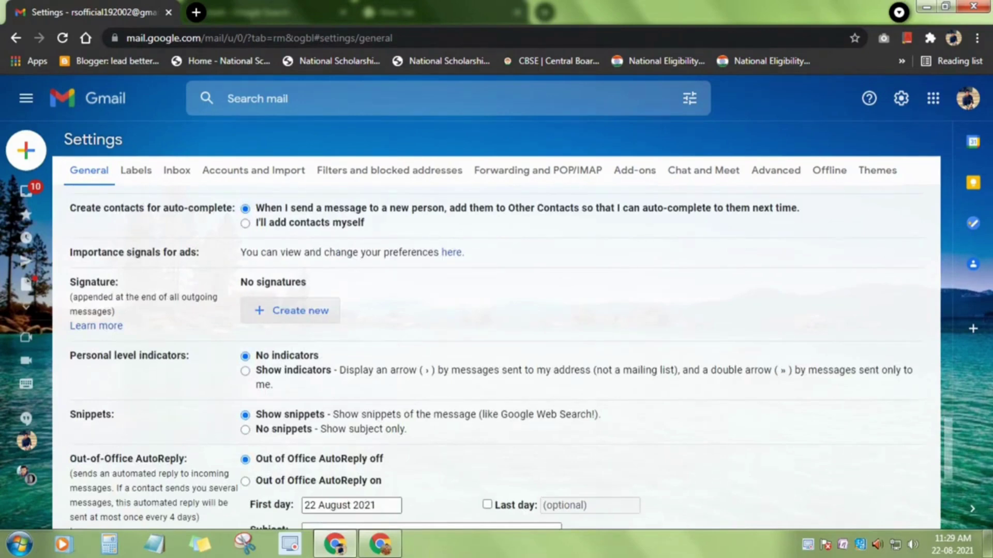
Create a new signature named with the account owner's first name
click(290, 311)
text(ranit)
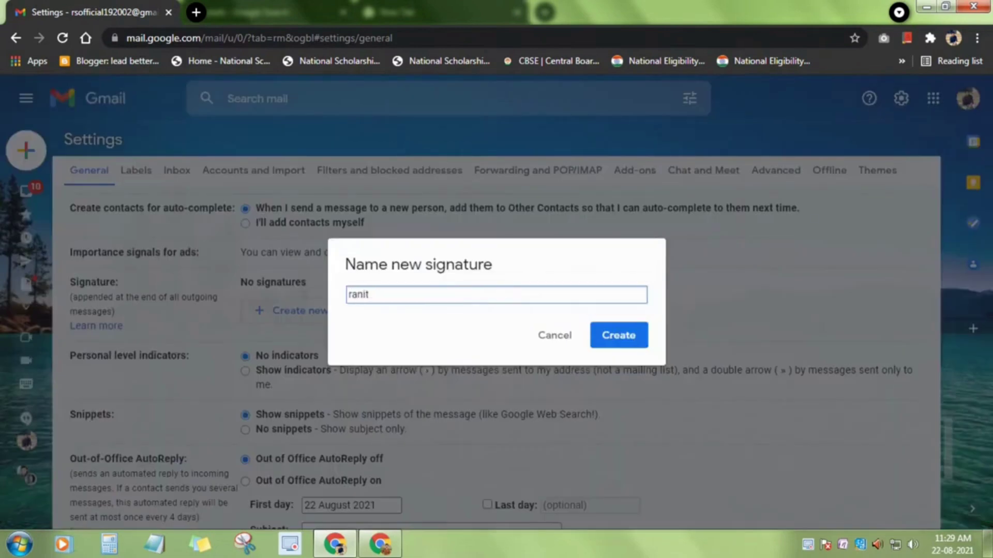
click(619, 335)
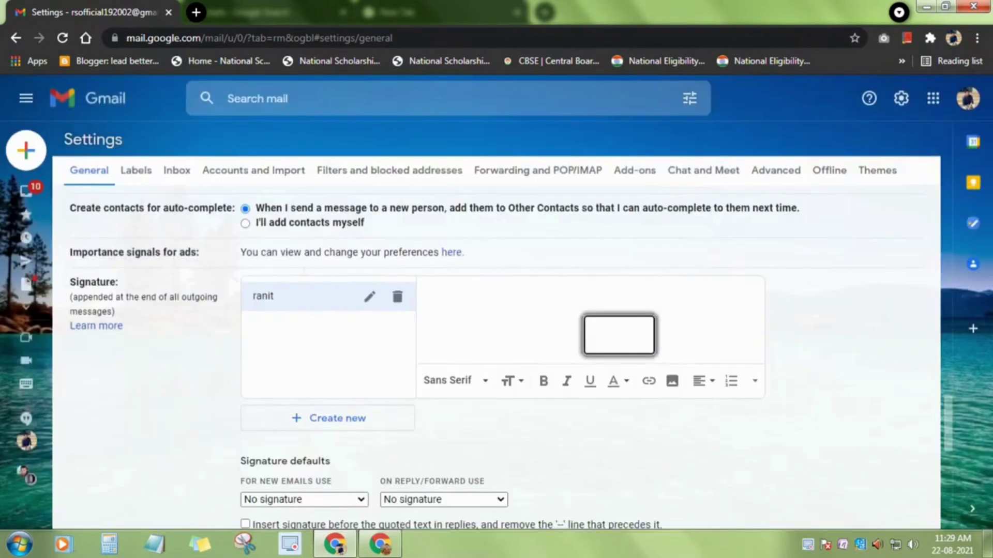
Write the signature text on three lines: "thanks", "with regards" and the sender's first name
text(Thanksd)
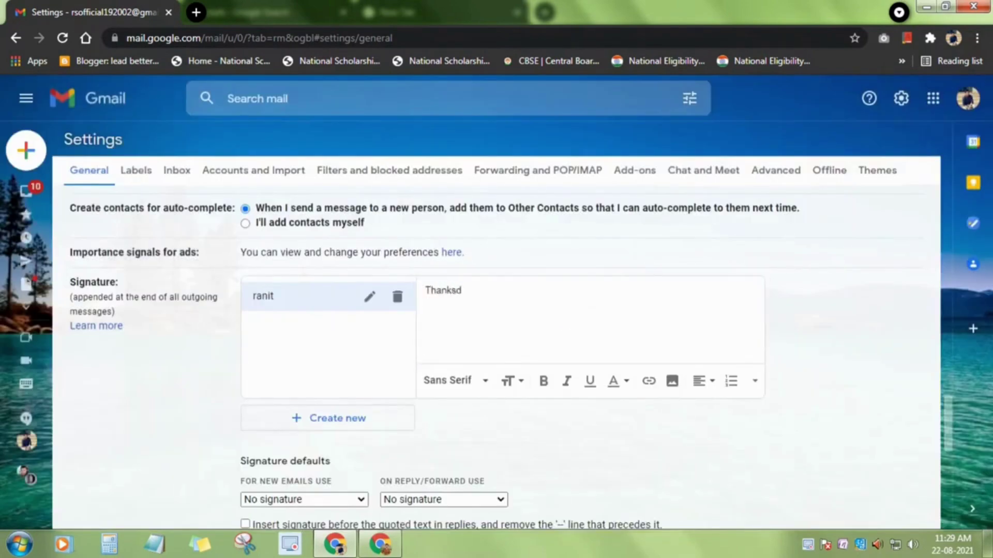
key(BackSpace)
text(with regards)
key(Return)
text(Ran)
Format the whole signature text with blue text colour and a cyan background colour
key(ctrl+a)
click(625, 381)
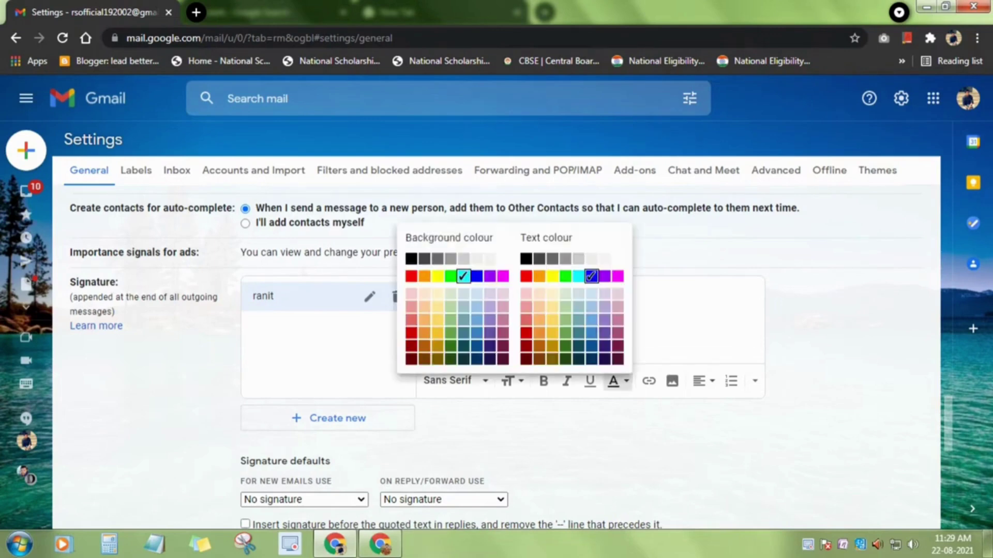
click(502, 259)
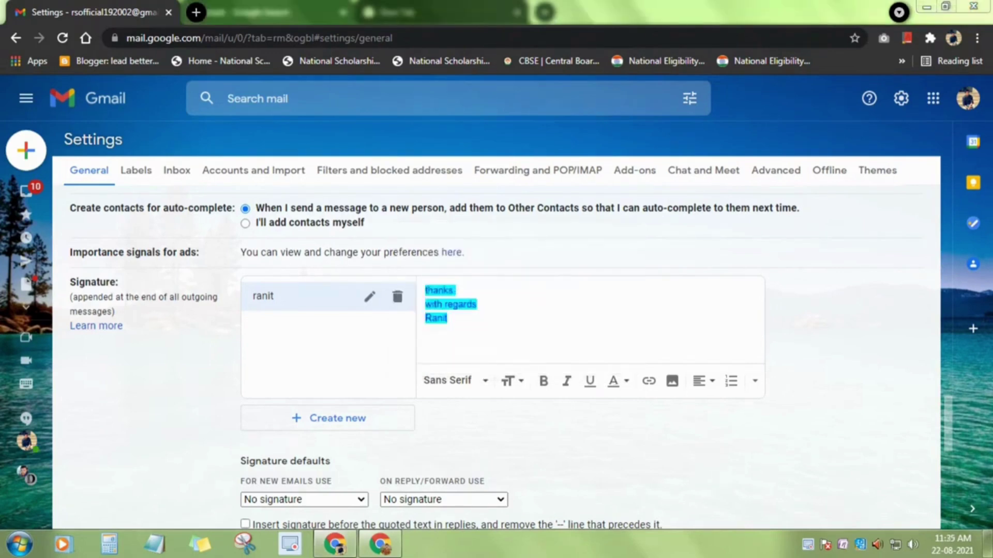
key(Return)
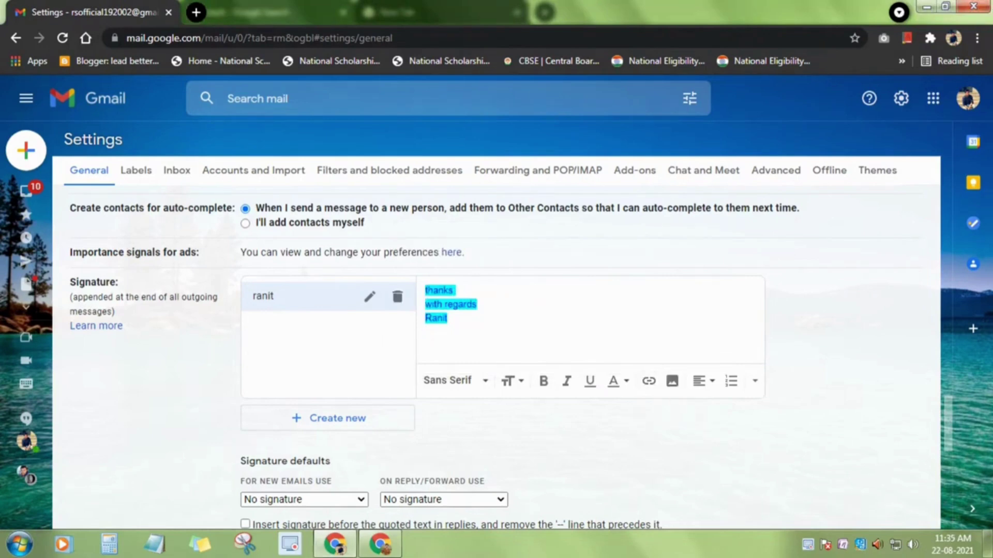
Set the new signature as the default for new emails and for replies and forwards, and save the changes
scroll(496, 310, down, 1)
click(304, 427)
click(290, 455)
click(443, 427)
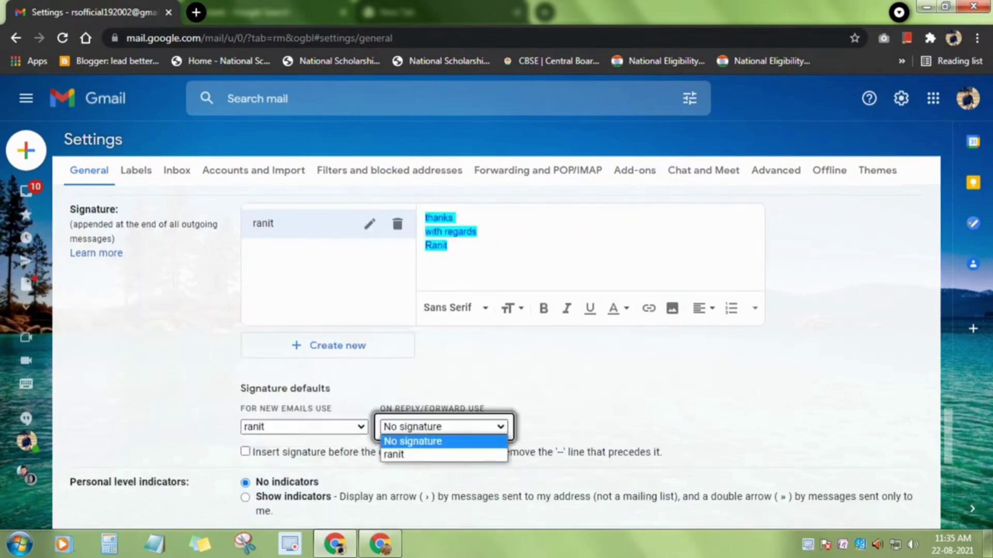
click(392, 454)
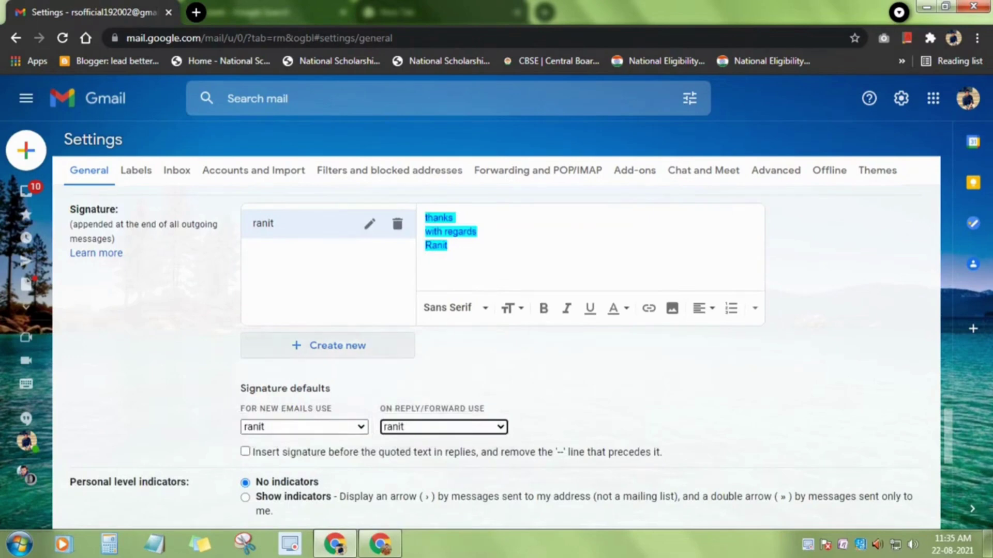
click(331, 345)
key(Escape)
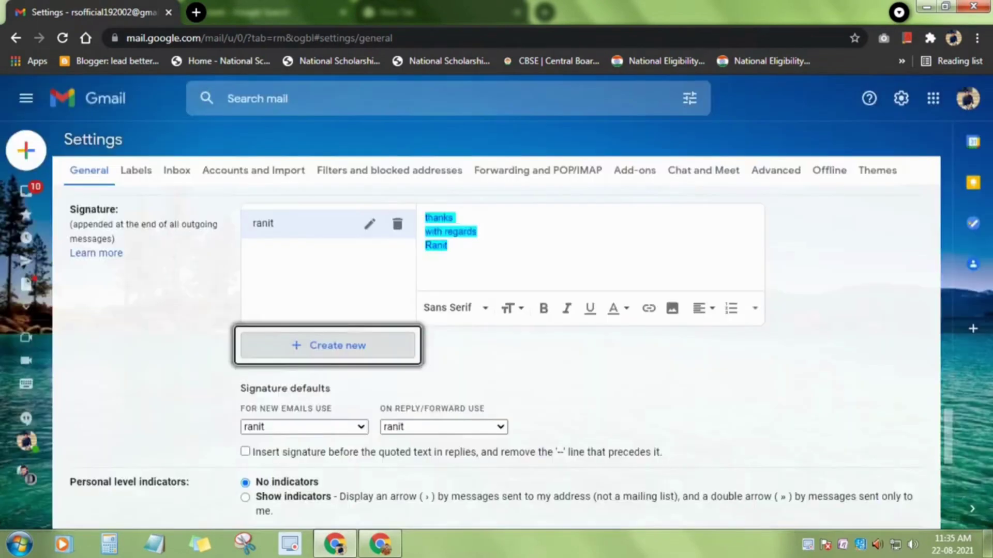
scroll(496, 341, down, 6)
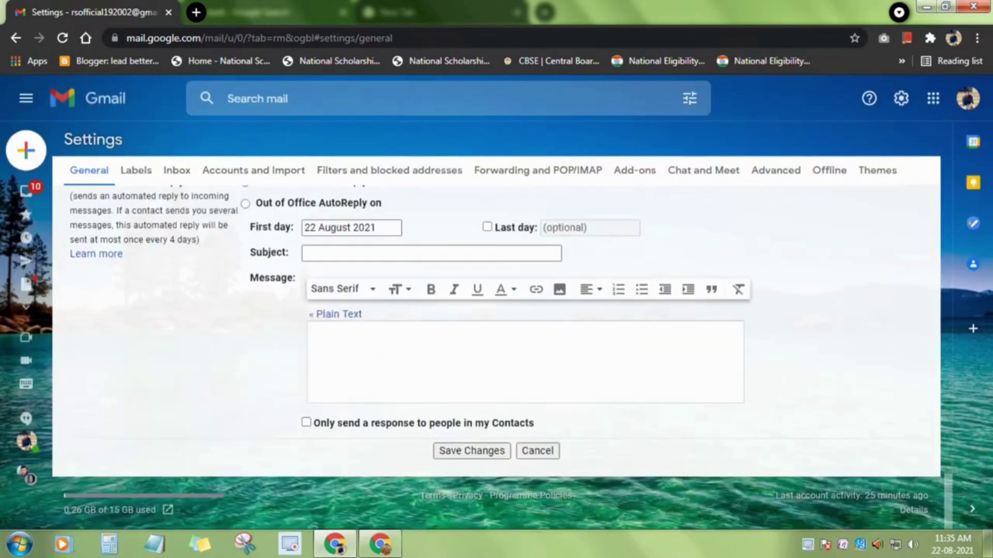
click(472, 450)
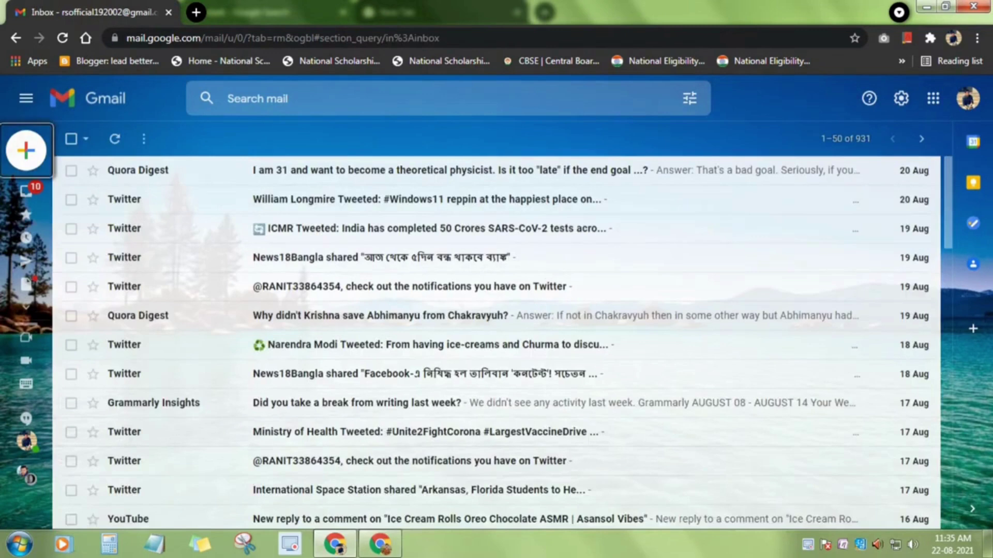
Start a new email to check the inserted signature, dismissing the full-screen tip
click(26, 150)
click(906, 199)
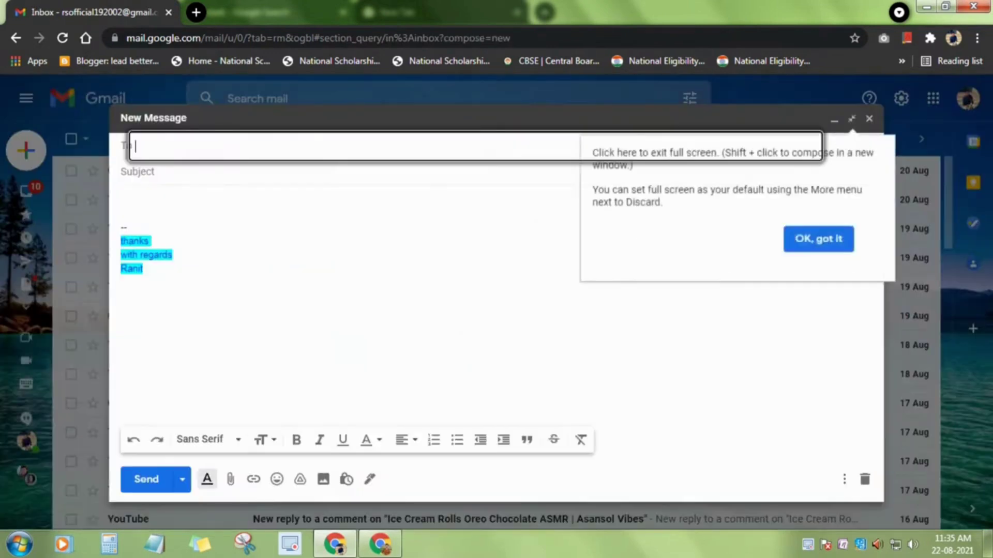
click(817, 239)
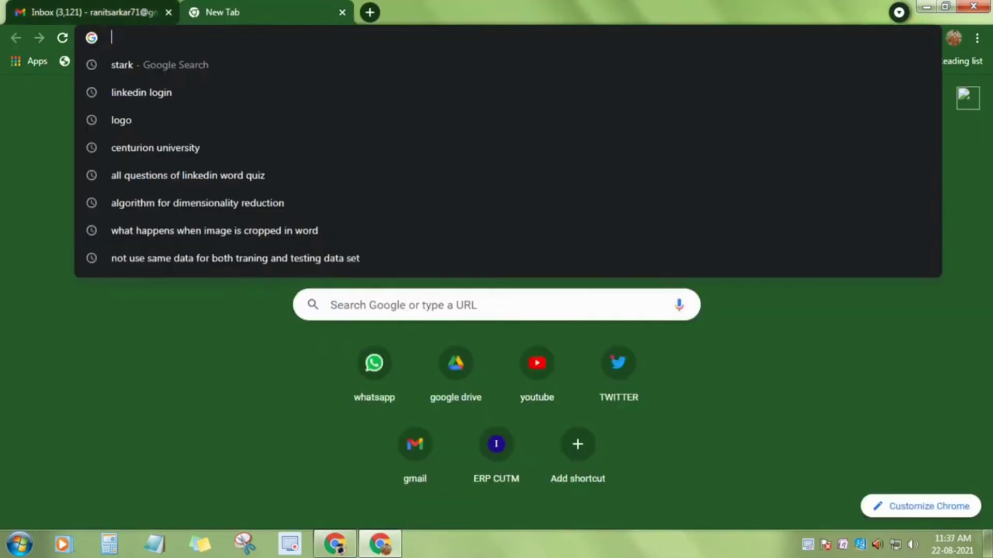
text(https://www.mail-signatures.com/signature-generator/?v=December2020#/simple-and-light)
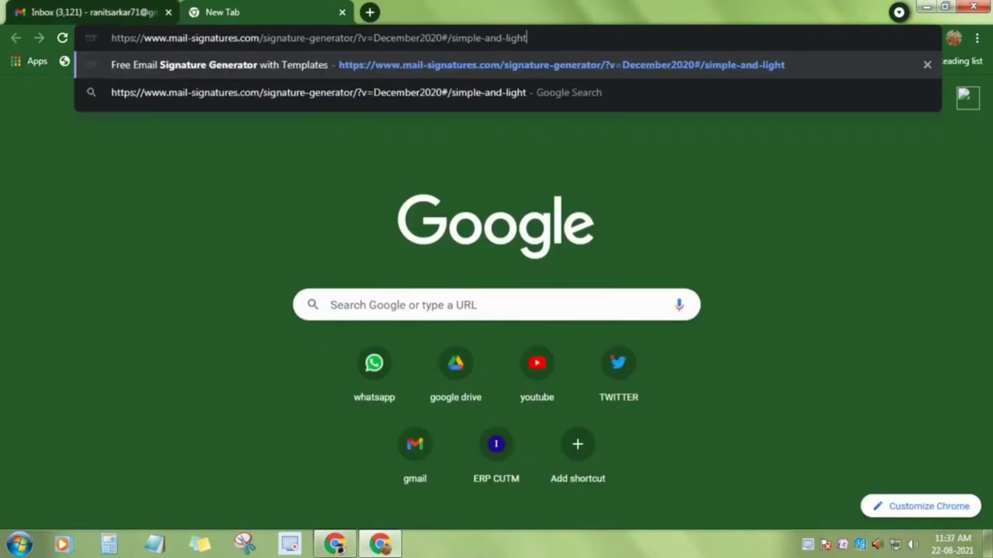
key(Return)
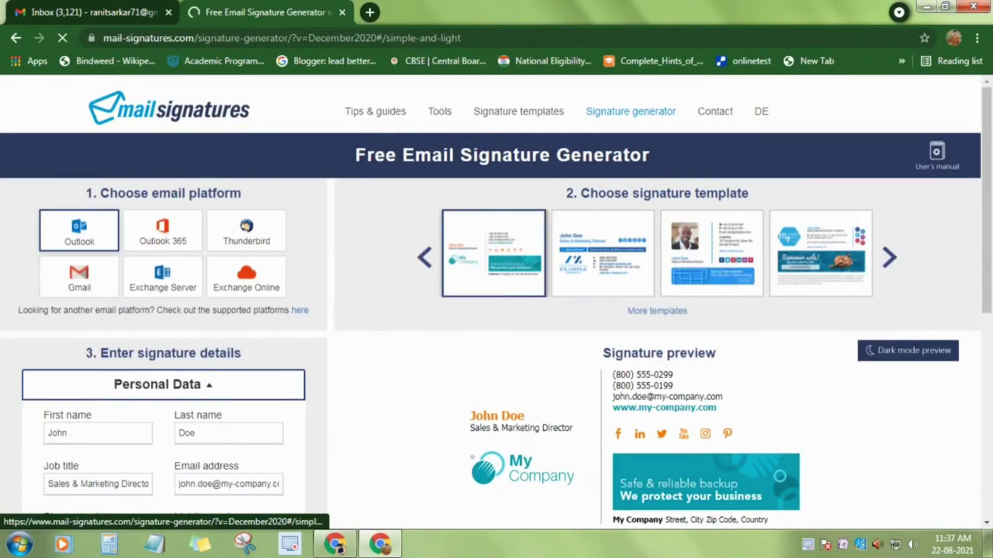
scroll(603, 259, down, 1)
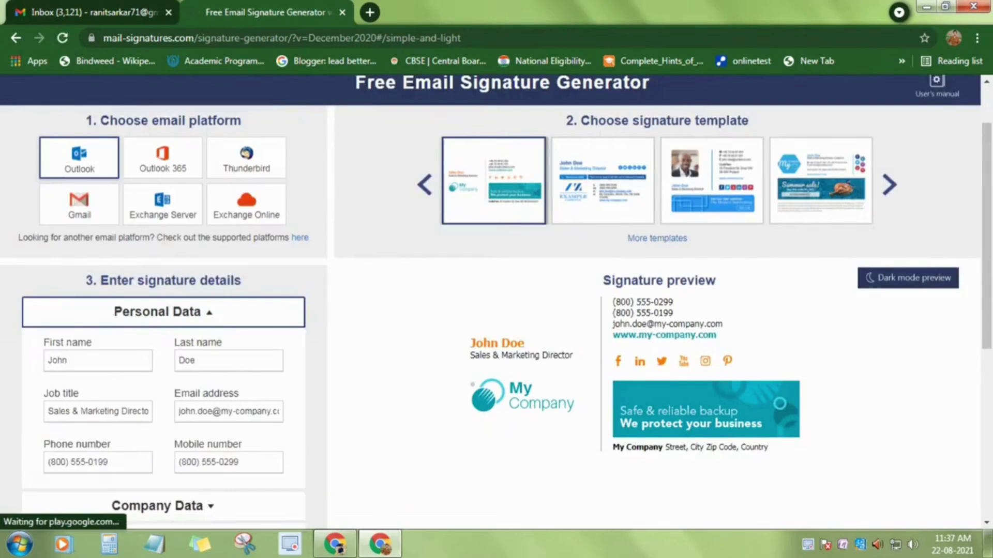
Preview the book-a-call template and compare it with the signatures in both open Gmail drafts
click(603, 181)
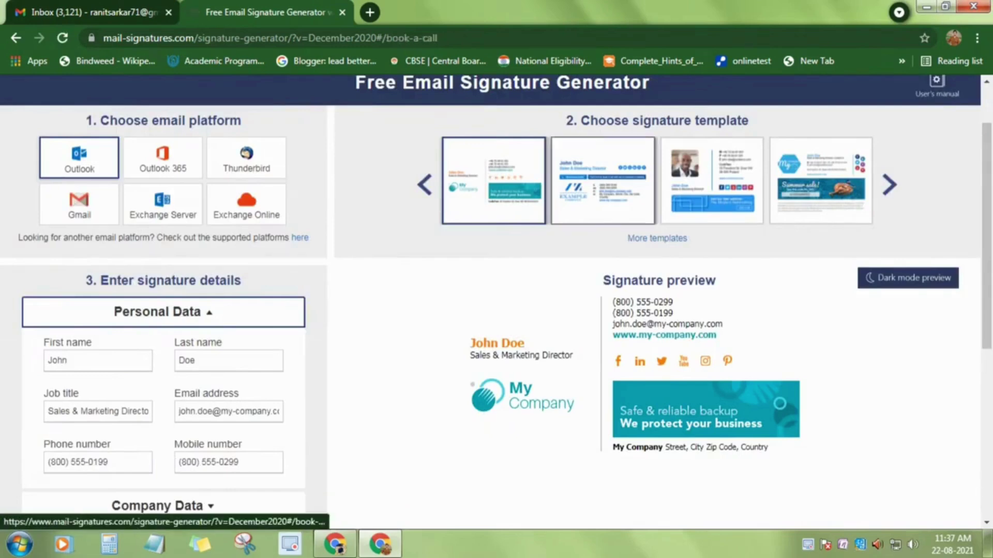
click(335, 543)
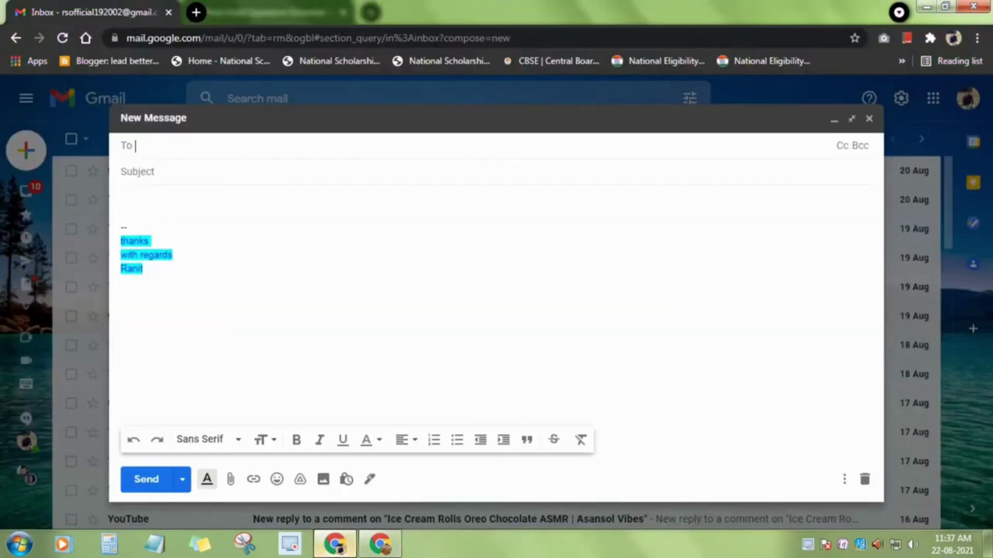
click(380, 544)
click(93, 13)
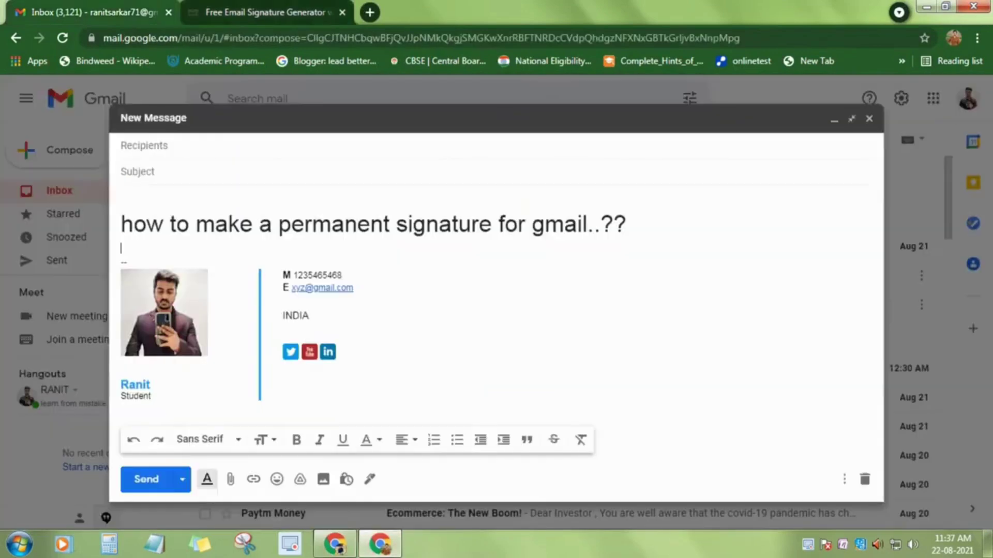
click(268, 13)
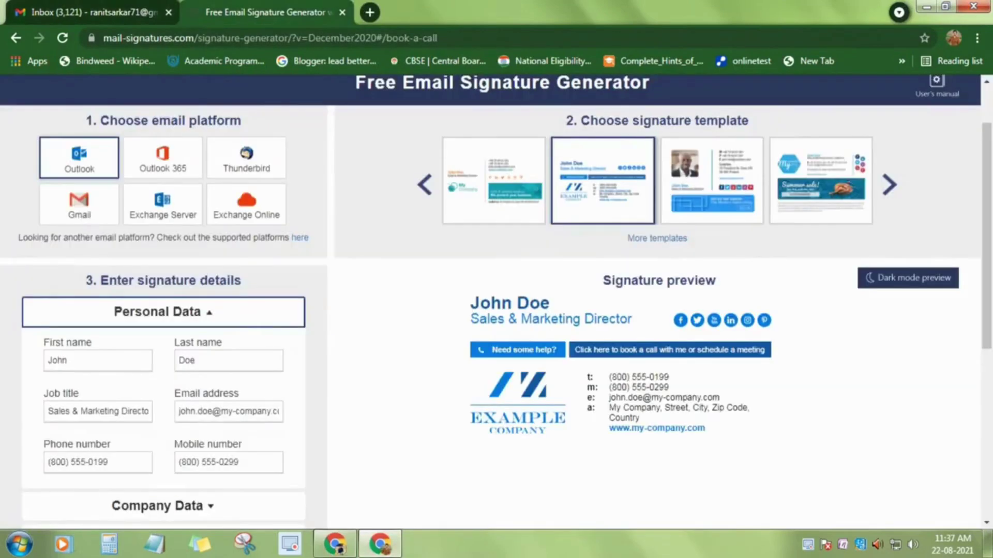
Preview the hexagonal-logo and BeaseFox templates, and choose the rounded-squares template with the photo placeholder
click(711, 181)
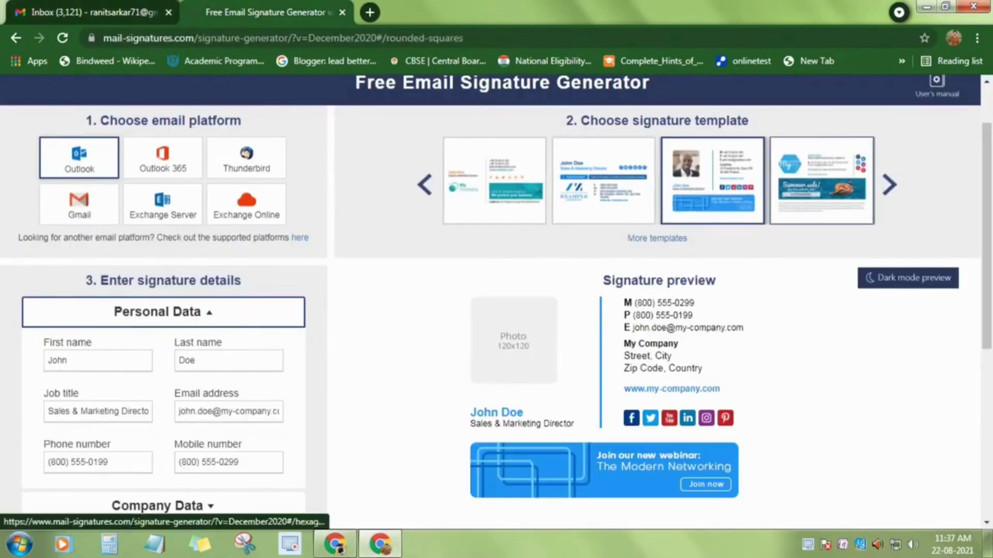
click(821, 181)
click(889, 184)
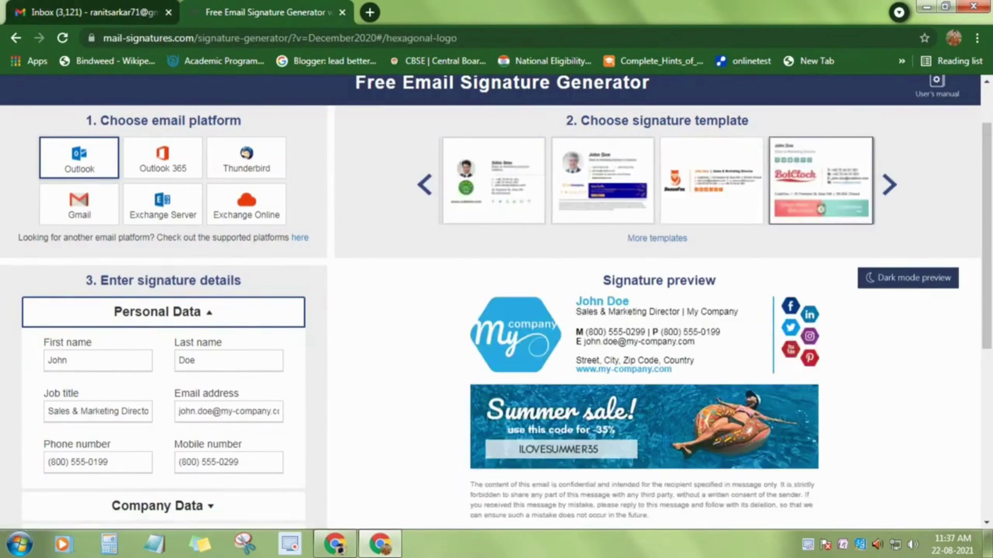
click(711, 181)
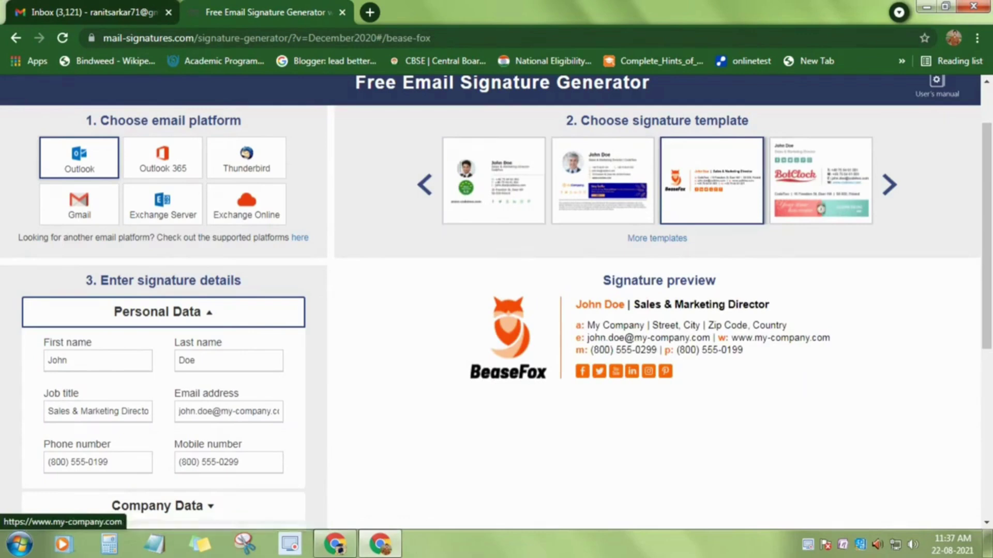
click(424, 185)
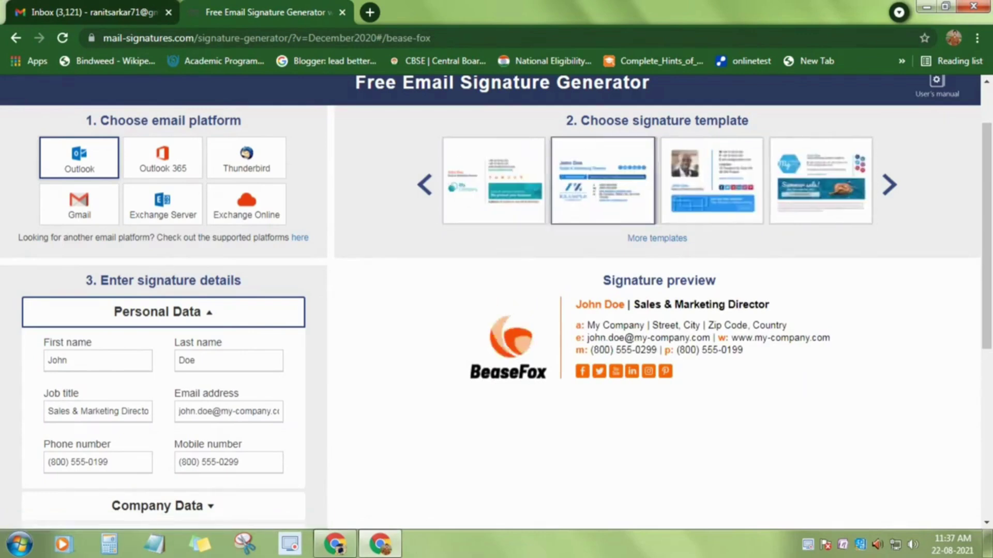
click(711, 181)
Replace the sample first name in the signature's personal data with the sender's first name
click(163, 312)
click(163, 312)
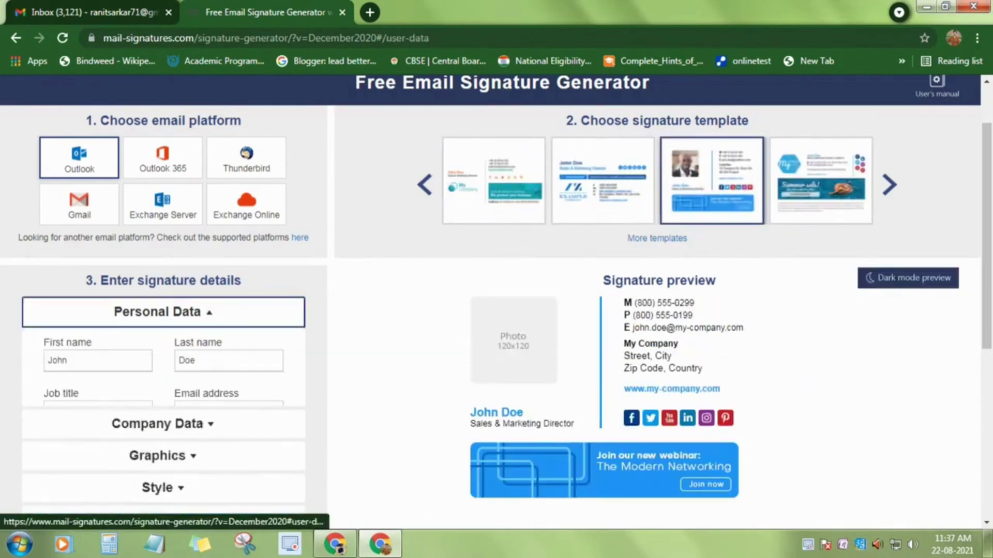
double_click(58, 361)
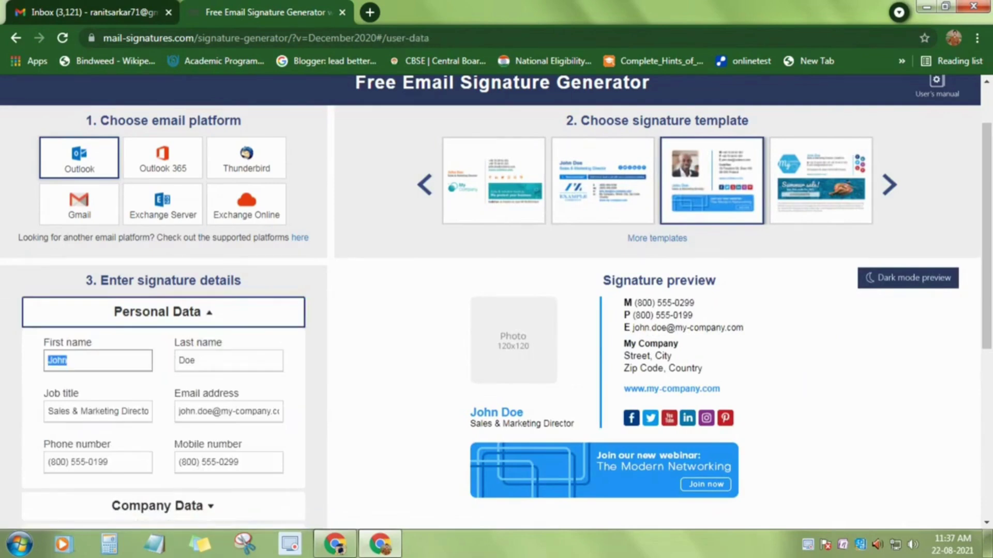
text(RANIT)
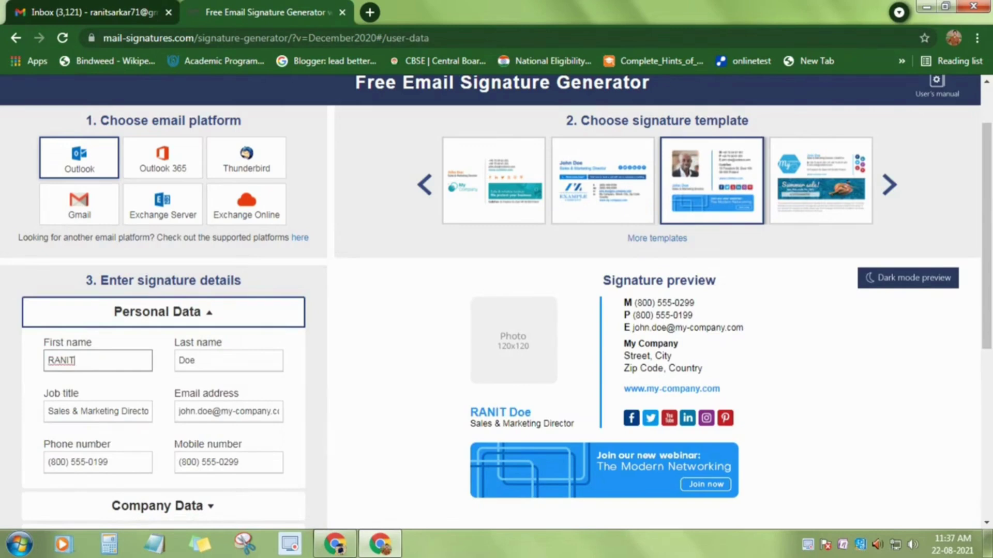
Replace the sample job title in the signature's personal data with STUDENT
key(Tab)
text(ST)
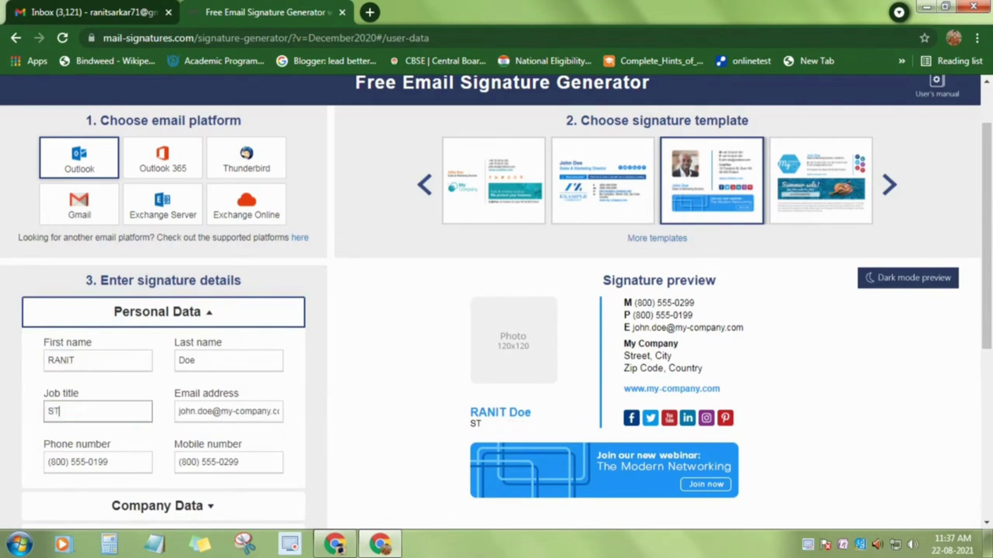
text(UDENT)
scroll(497, 300, down, 1)
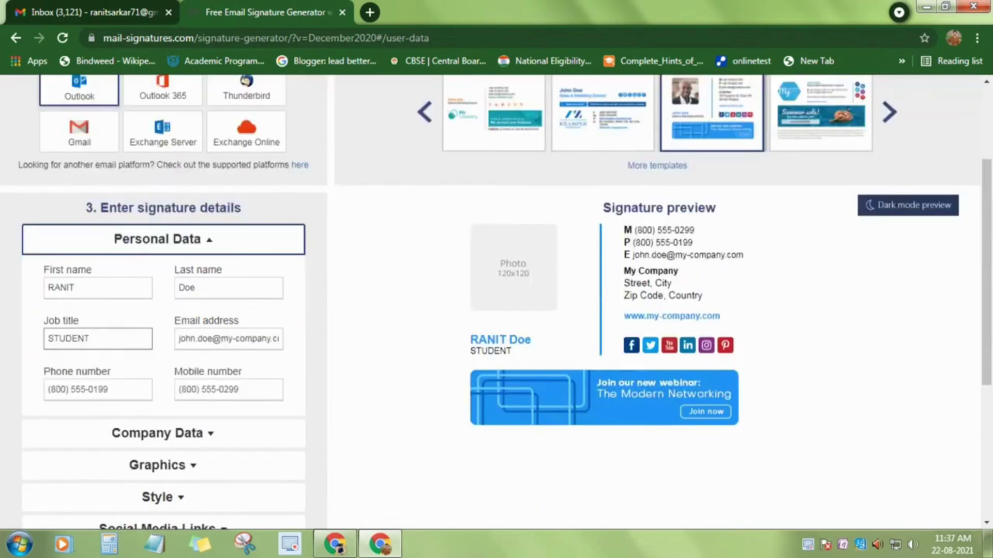
Clear the sample email address, mobile number and phone number from the signature's personal data
key(Tab)
key(Tab)
key(Tab)
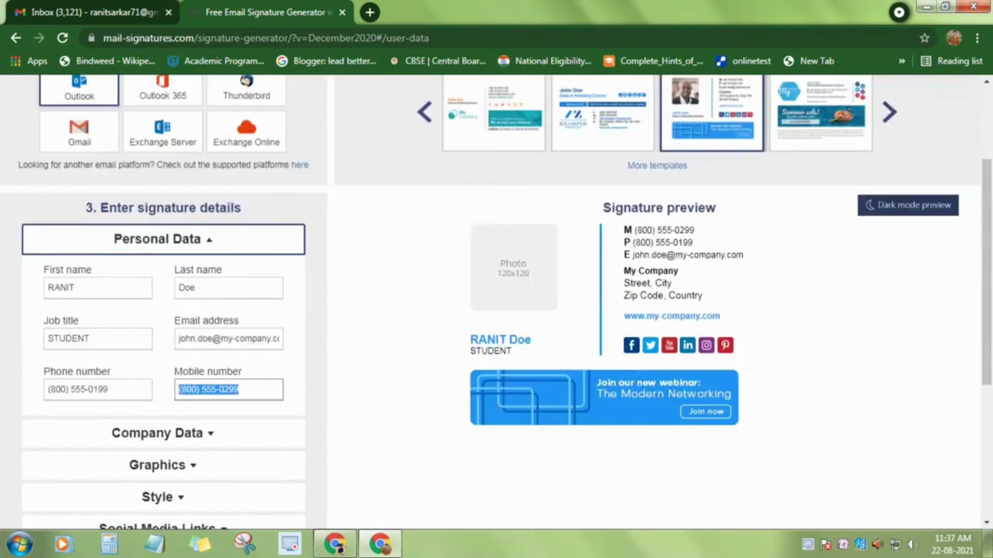
scroll(496, 300, down, 1)
key(Tab)
click(162, 165)
scroll(164, 300, up, 1)
triple_click(228, 336)
key(BackSpace)
key(shift+Tab)
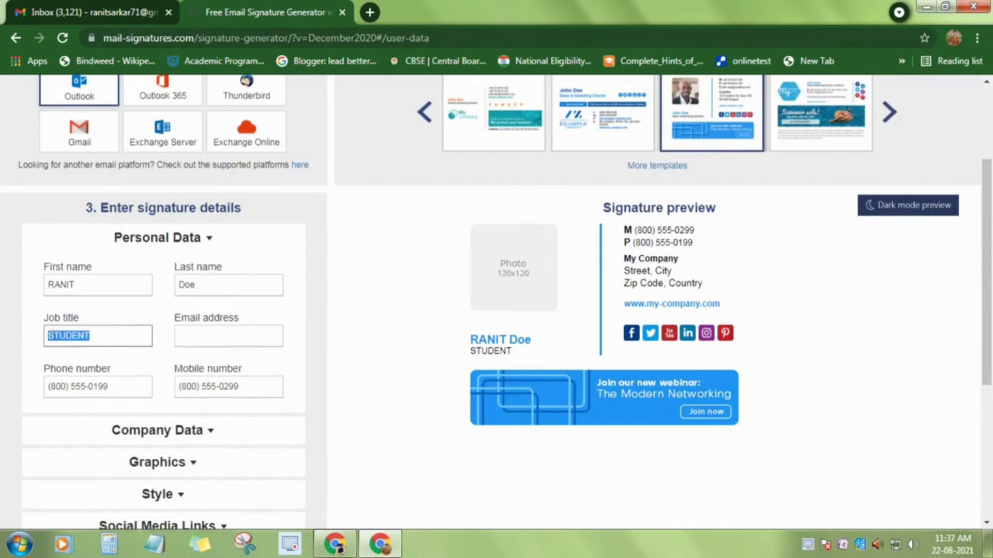
key(Tab)
key(Tab)
key(Tab)
key(BackSpace)
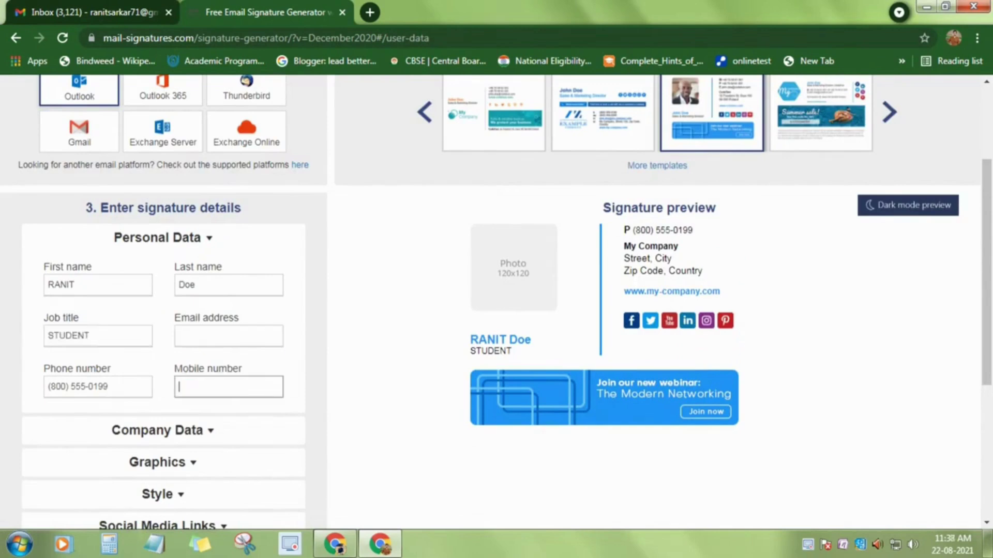
key(shift+Tab)
key(BackSpace)
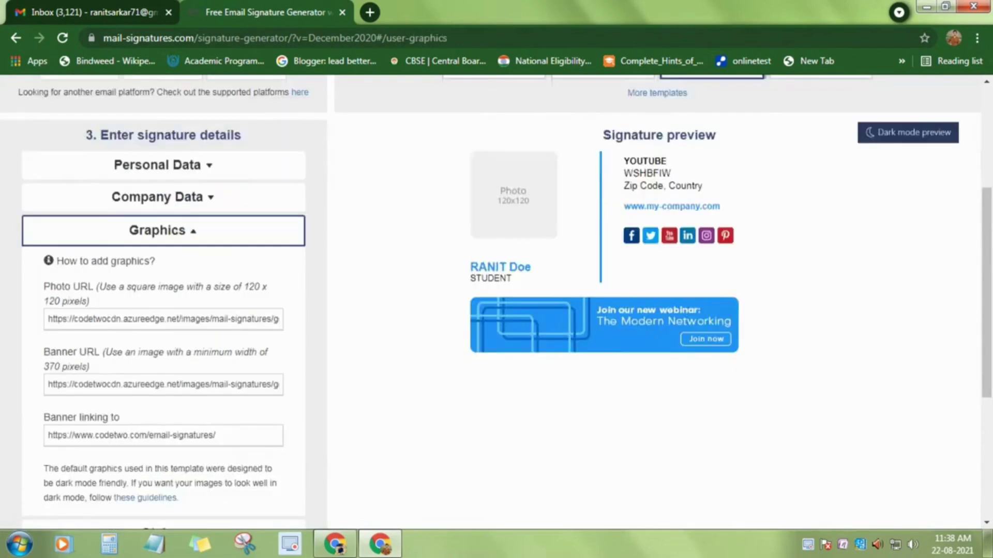
Select the photo URL in the signature's graphics settings and check the previously closed "stark" image search page
scroll(497, 300, up, 2)
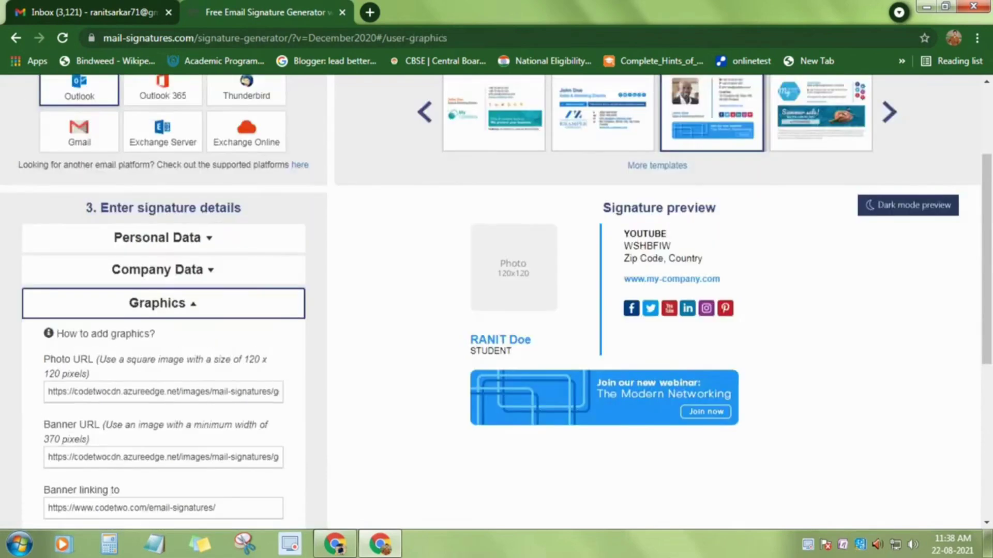
triple_click(163, 391)
key(ctrl+shift+t)
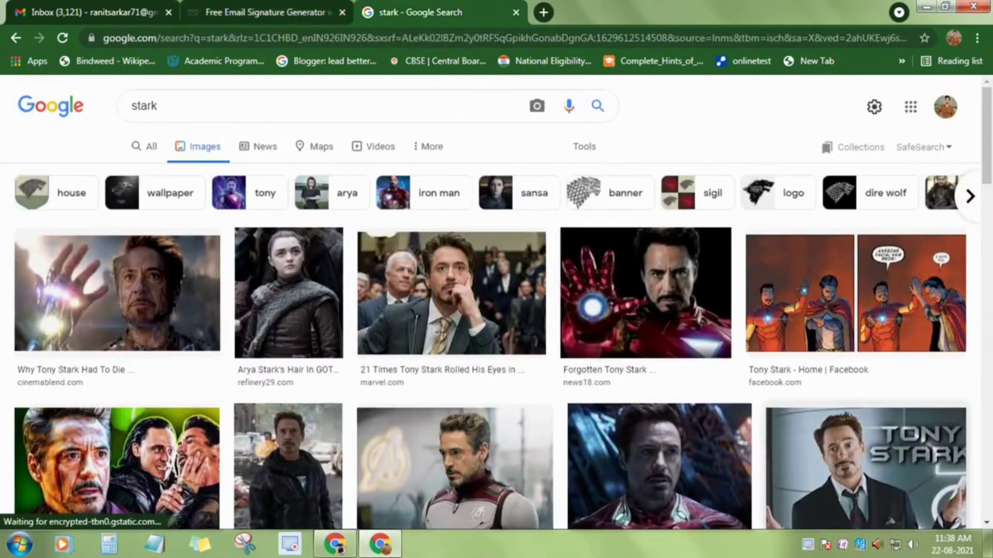
key(ctrl+shift+Tab)
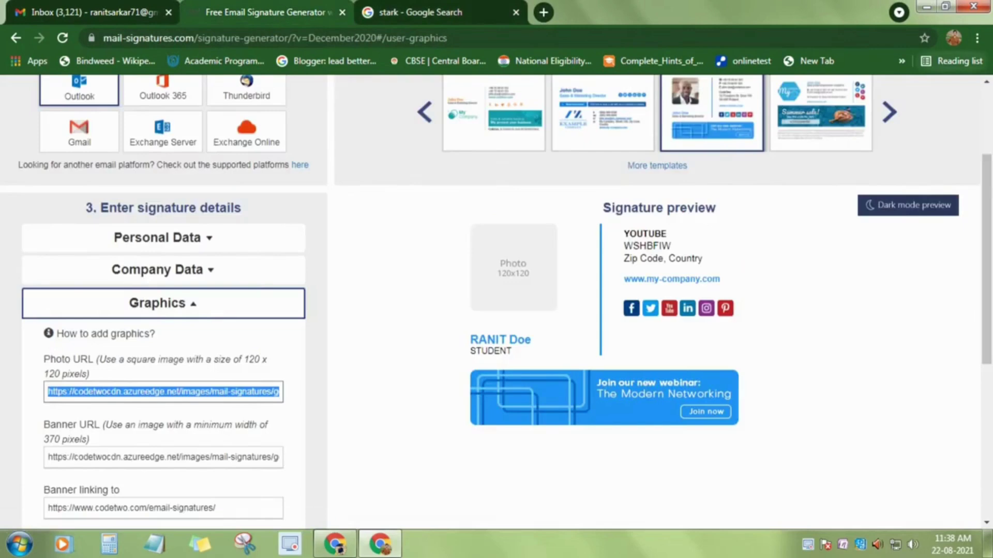
Switch to the other Chrome window and copy the image address of the Google account's profile picture from a new tab
click(335, 544)
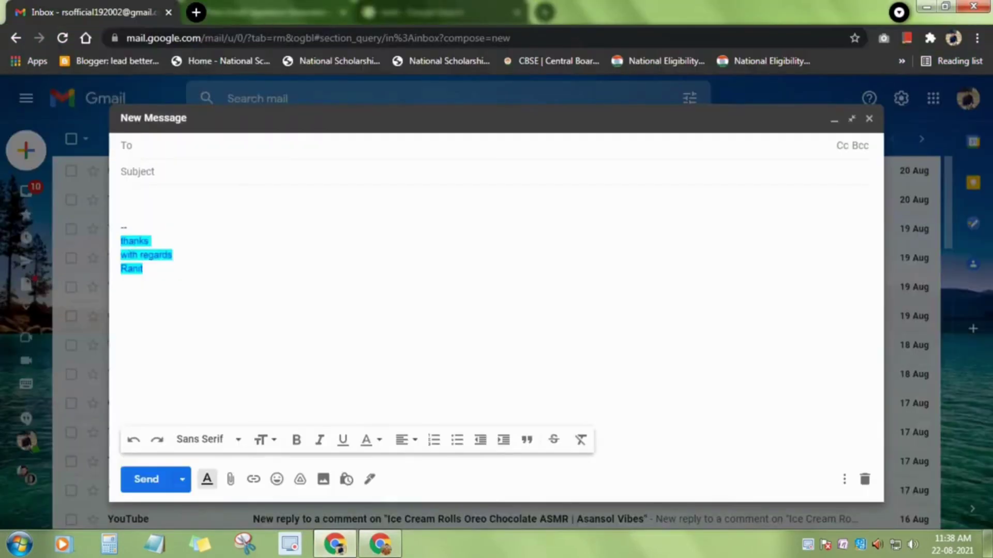
click(953, 38)
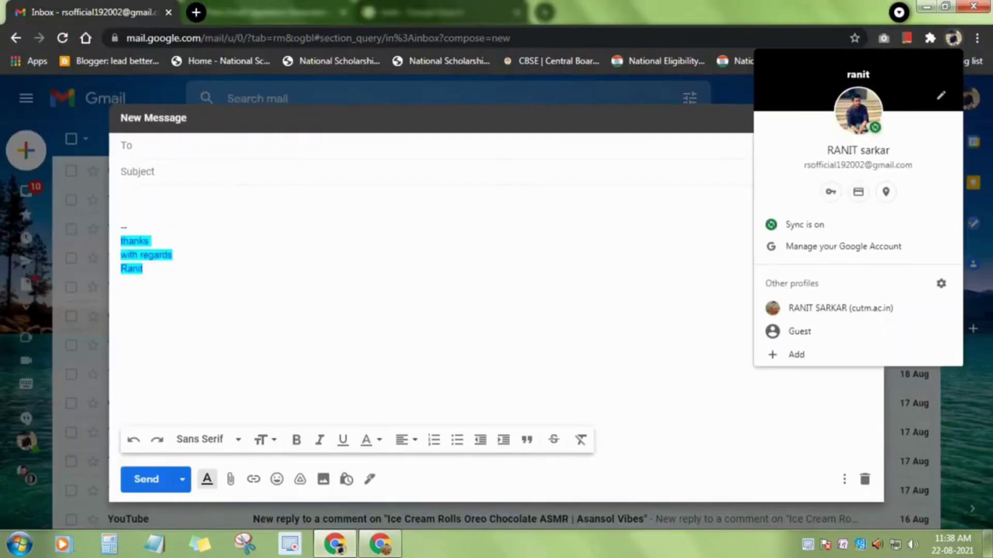
key(Escape)
click(196, 12)
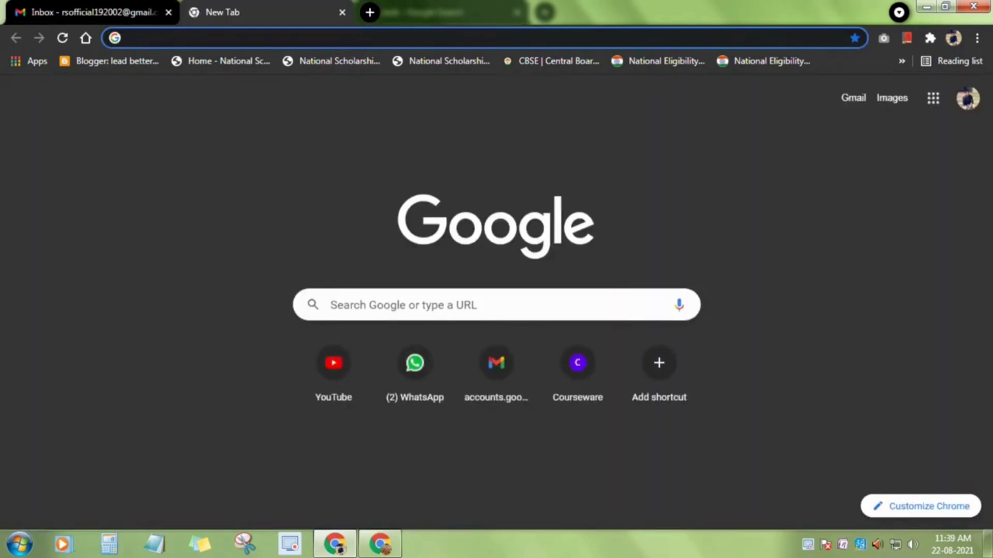
click(967, 98)
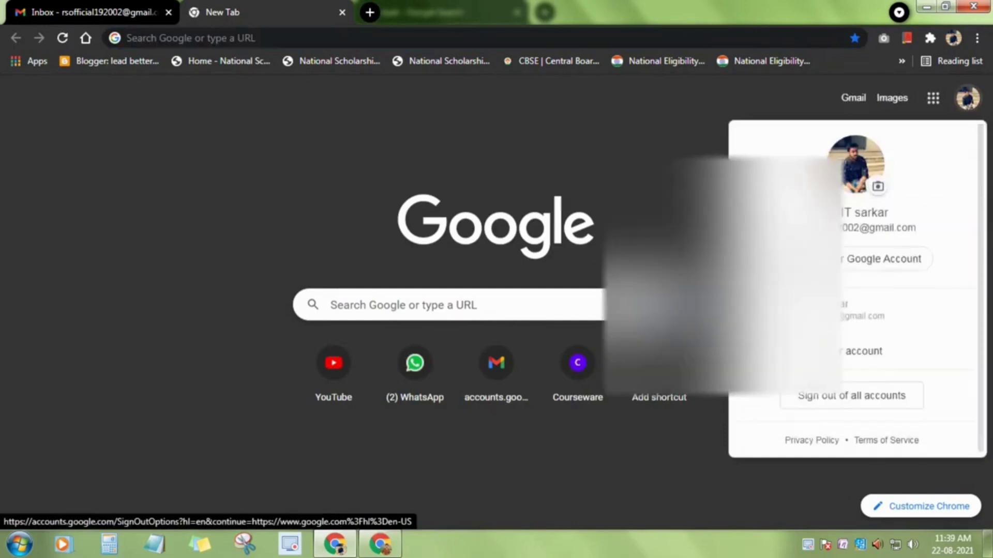
right_click(968, 99)
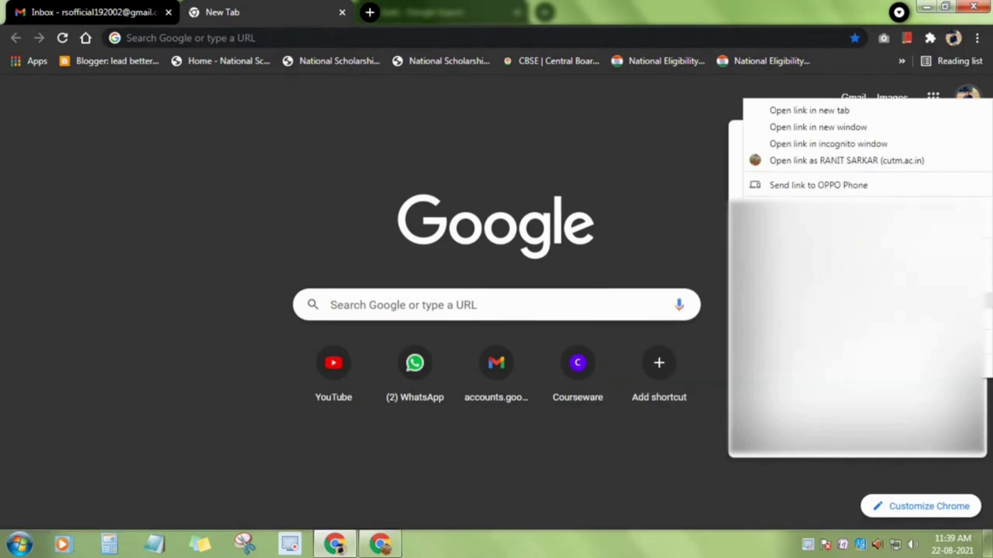
key(Escape)
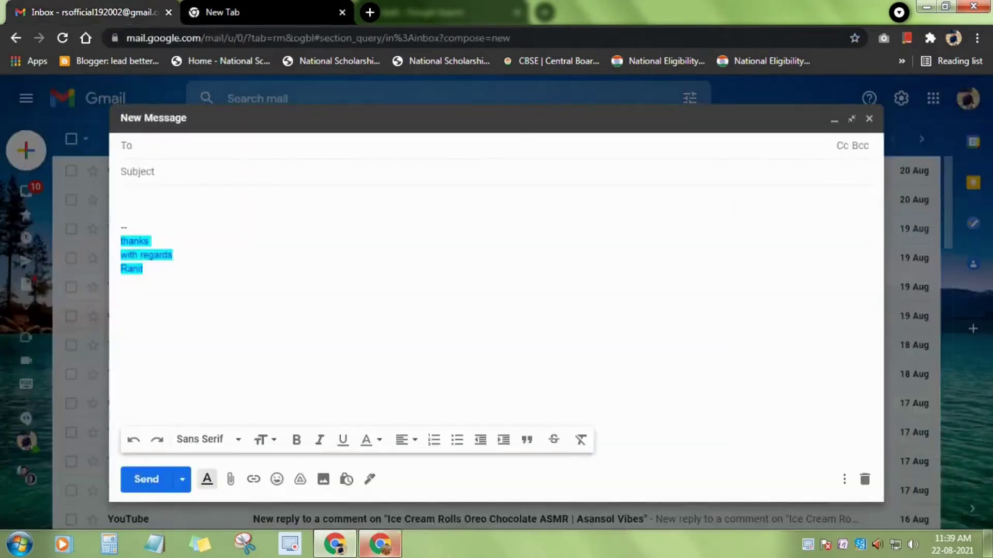
Return to the signature generator and replace the photo URL with the copied profile picture address
mouse_move(380, 543)
click(380, 467)
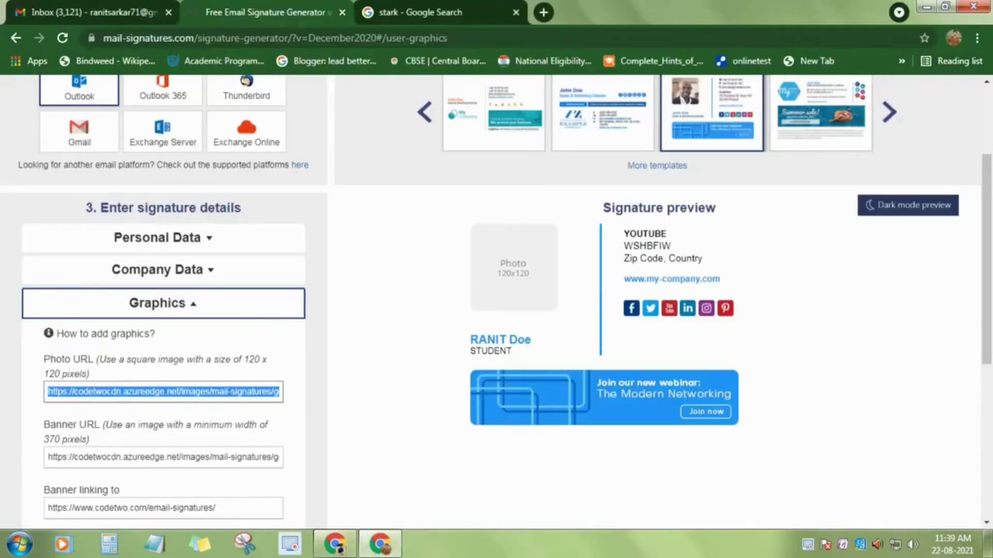
key(ctrl+v)
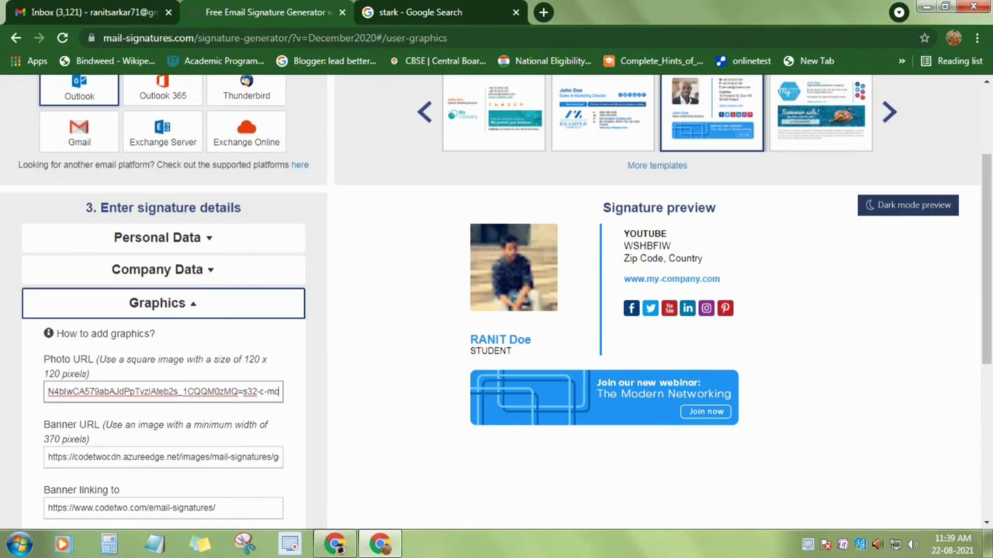
Remove the template banner by clearing its image URL and its link target
scroll(496, 300, down, 1)
key(Tab)
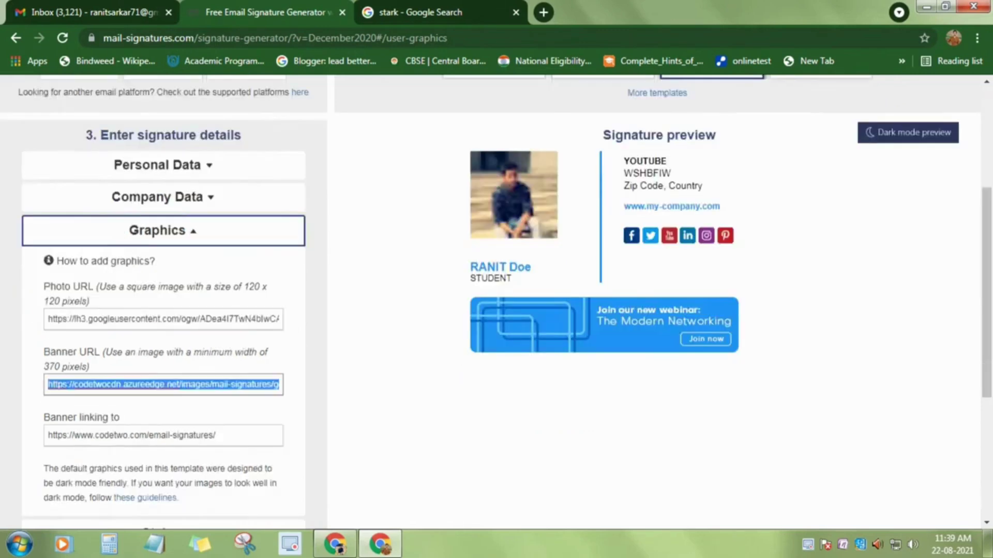
key(BackSpace)
key(Tab)
key(BackSpace)
scroll(156, 310, down, 3)
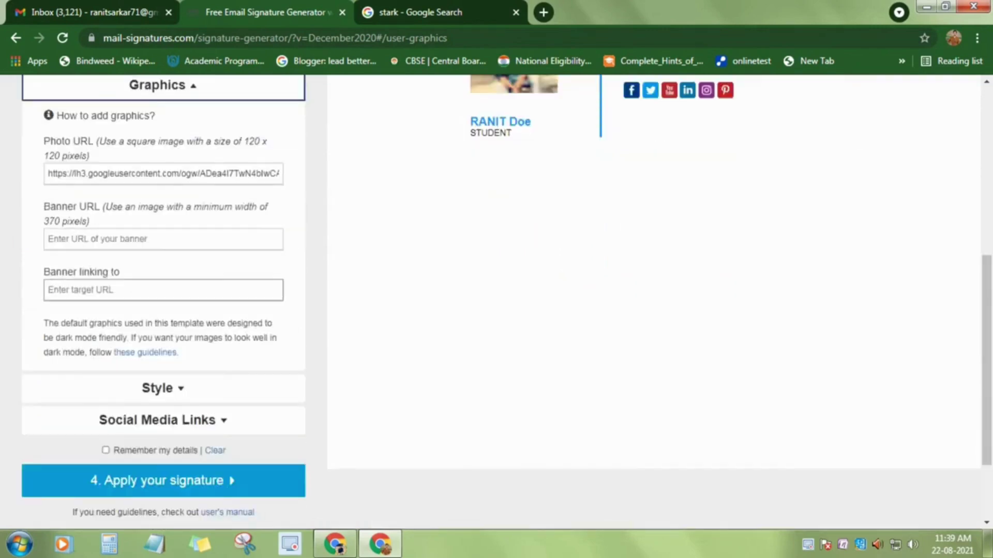
Clear the Twitter, Facebook, LinkedIn, YouTube, Instagram and Pinterest links from the signature and collapse the social media section
click(155, 386)
click(157, 372)
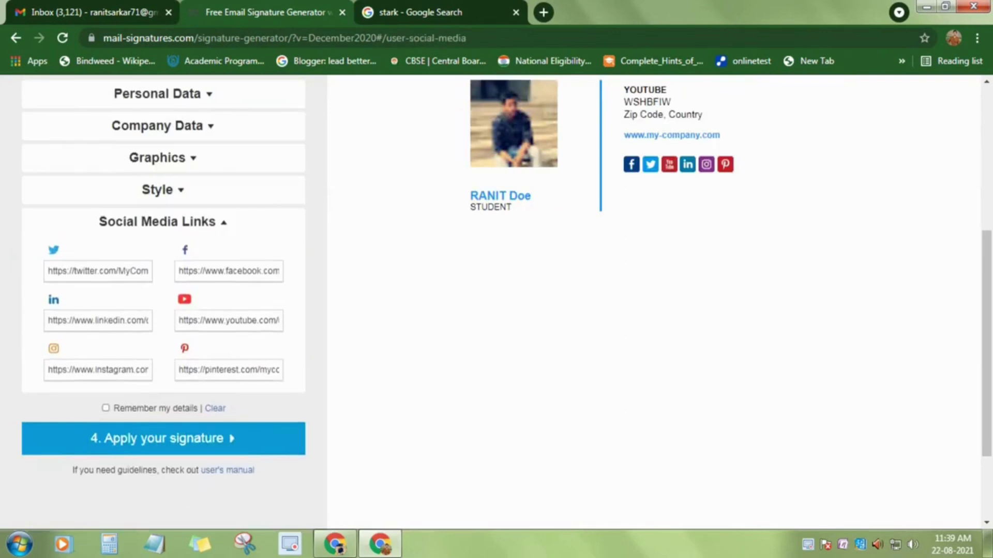
key(Tab)
key(BackSpace)
key(Tab)
key(BackSpace)
key(Tab)
key(BackSpace)
key(Tab)
key(BackSpace)
key(Tab)
key(BackSpace)
key(Tab)
key(BackSpace)
scroll(496, 303, up, 2)
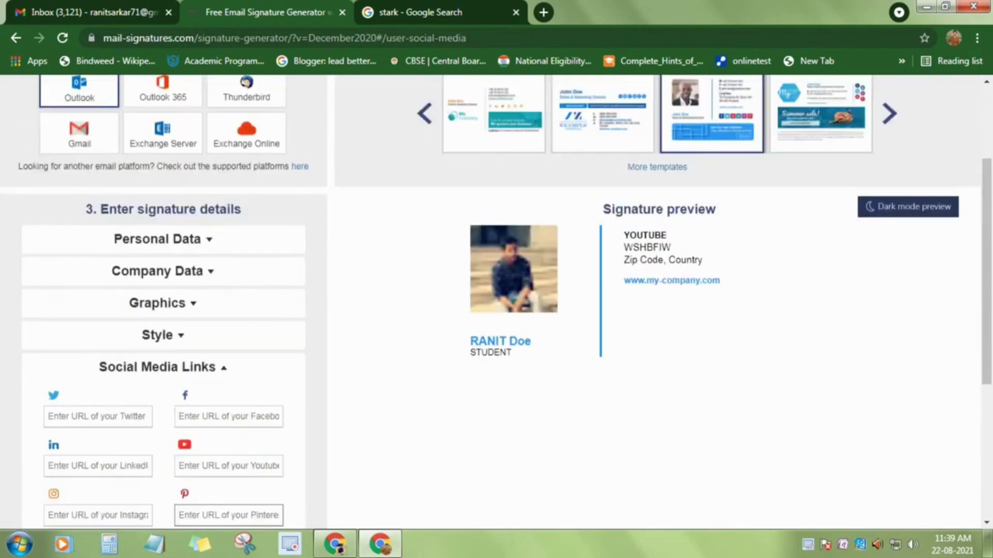
scroll(496, 303, down, 1)
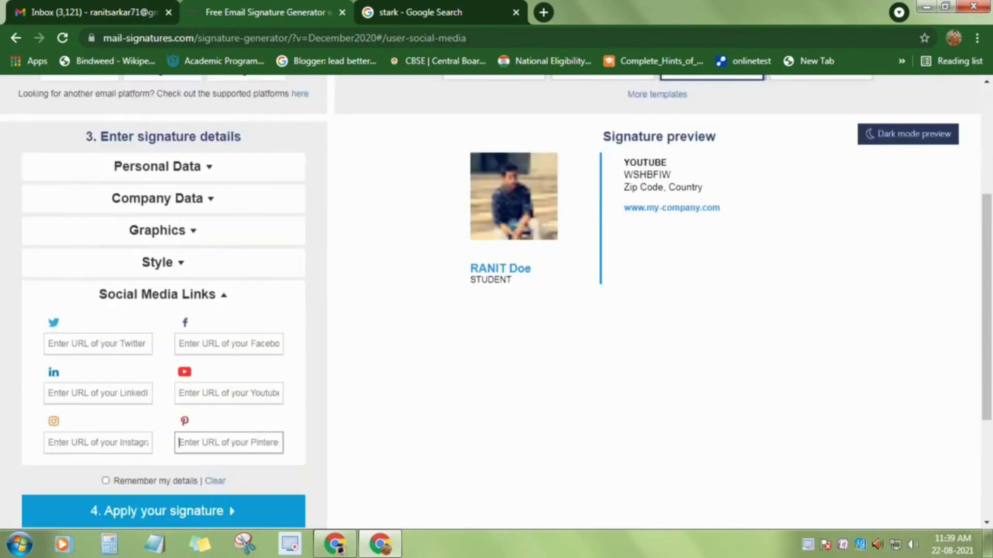
scroll(496, 303, up, 1)
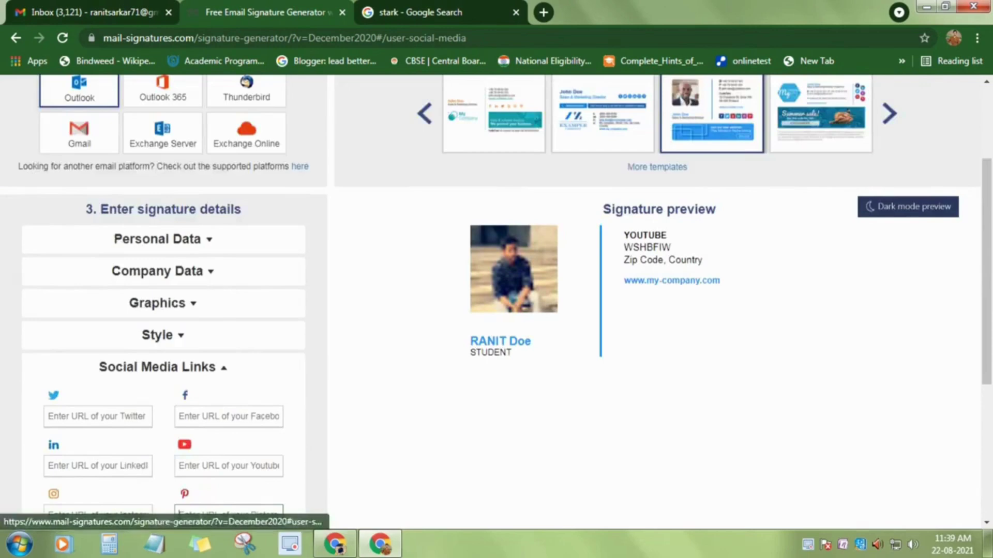
click(163, 367)
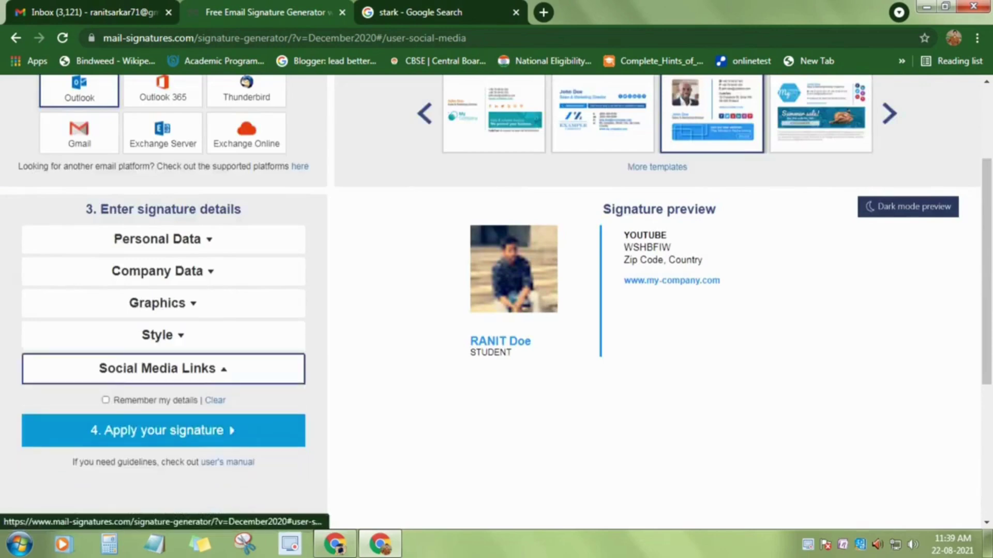
Apply the signature with Gmail as the email platform and copy it to the clipboard
click(163, 430)
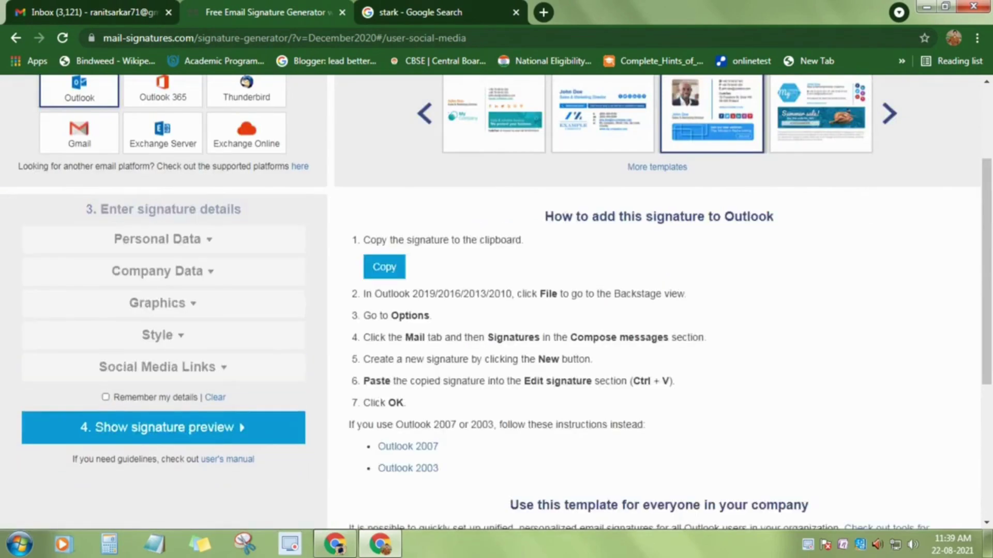
scroll(78, 207, up, 2)
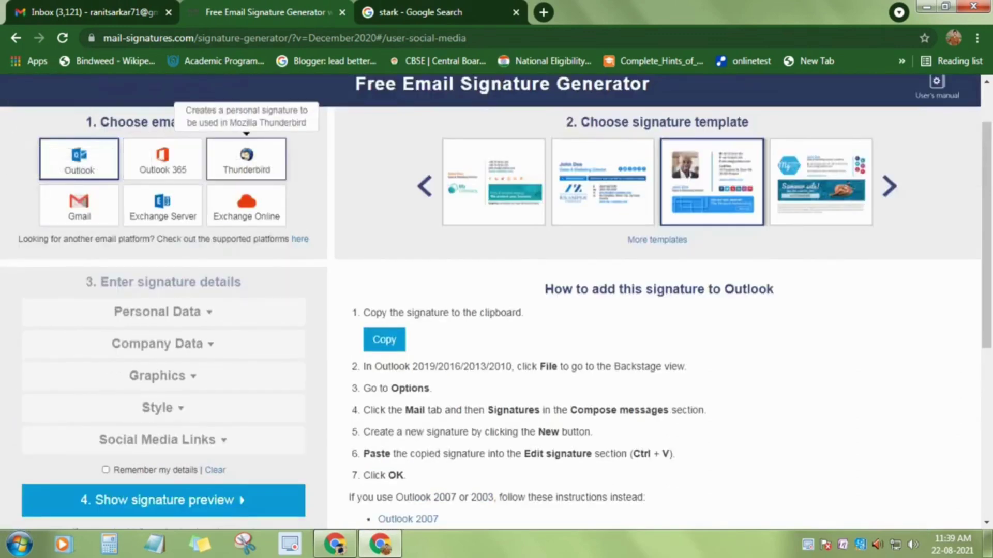
click(79, 205)
click(384, 362)
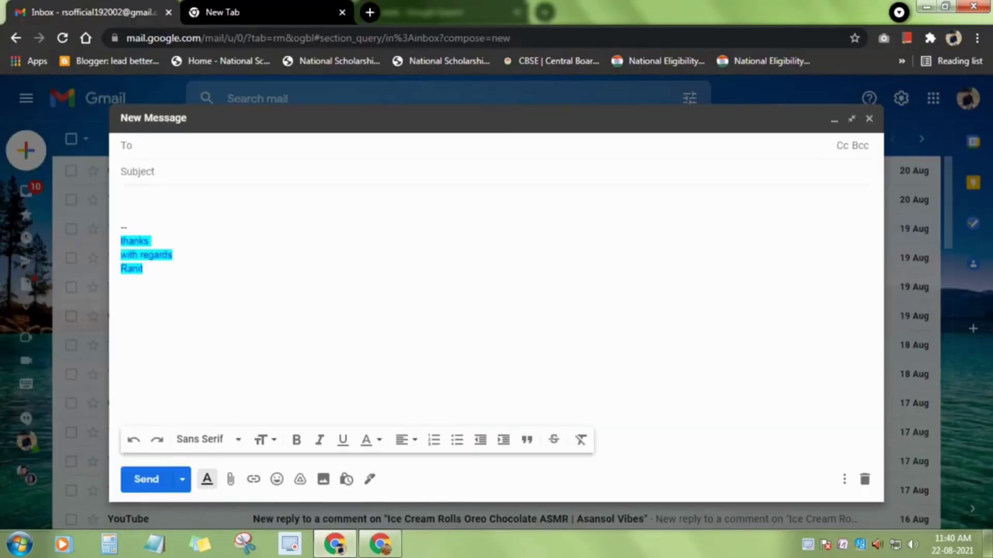
In the other Chrome window's Gmail, close the open draft and go to the signature section of the general settings
click(868, 118)
click(901, 98)
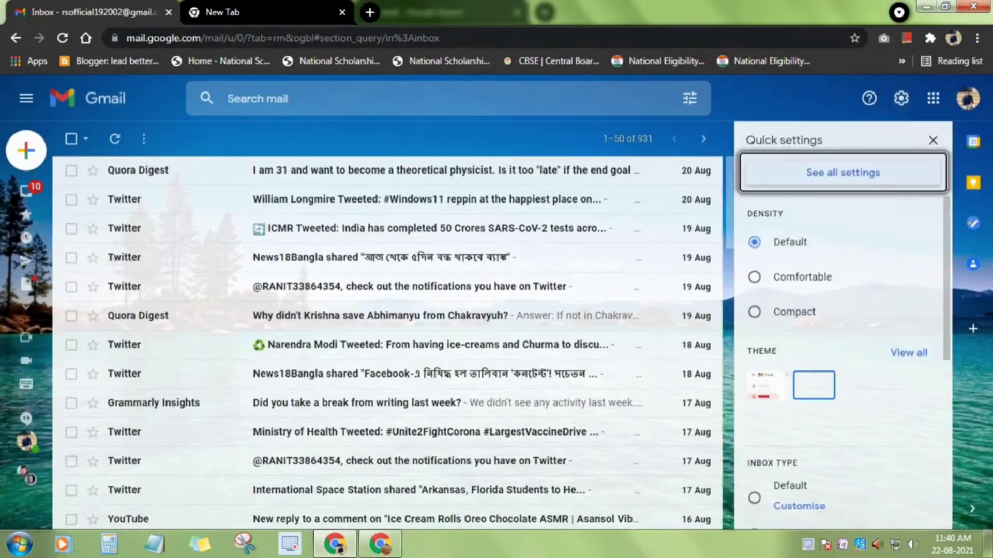
click(842, 172)
scroll(496, 341, down, 20)
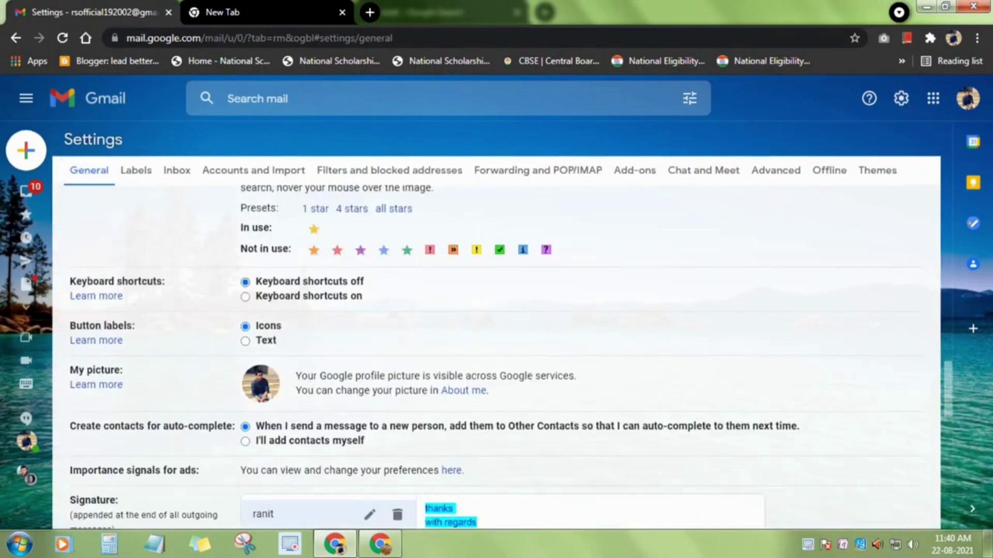
scroll(496, 341, down, 3)
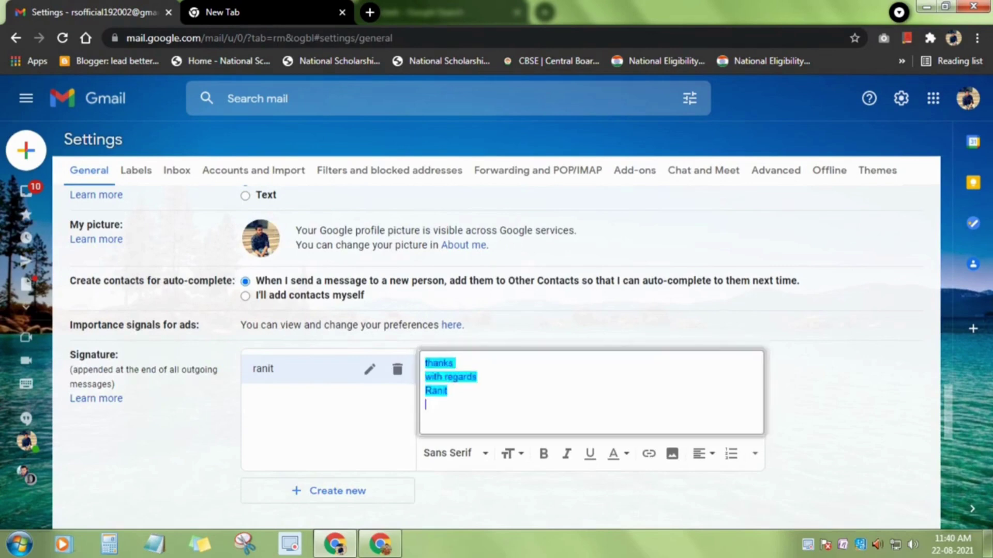
Replace the existing signature text with the copied signature design and save the Gmail settings
key(BackSpace)
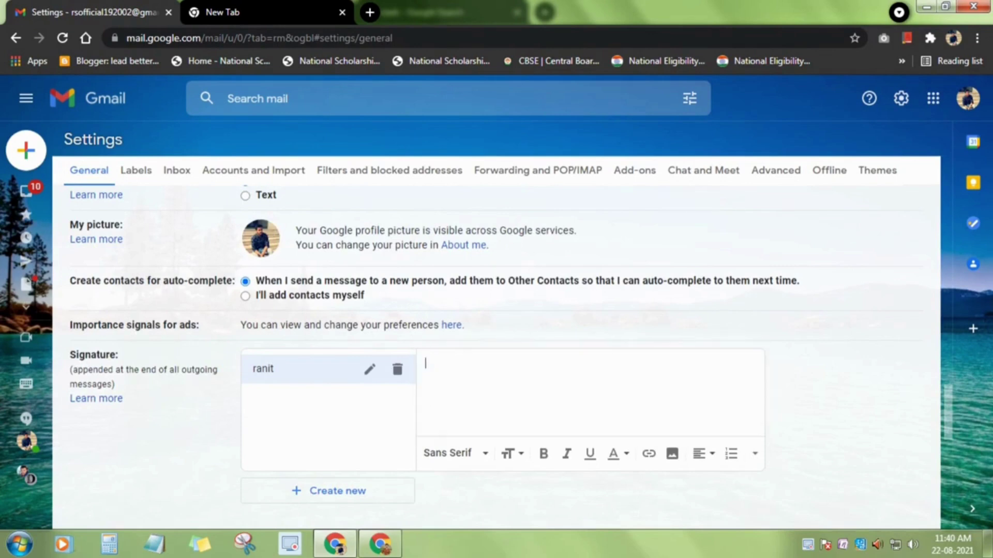
key(ctrl+v)
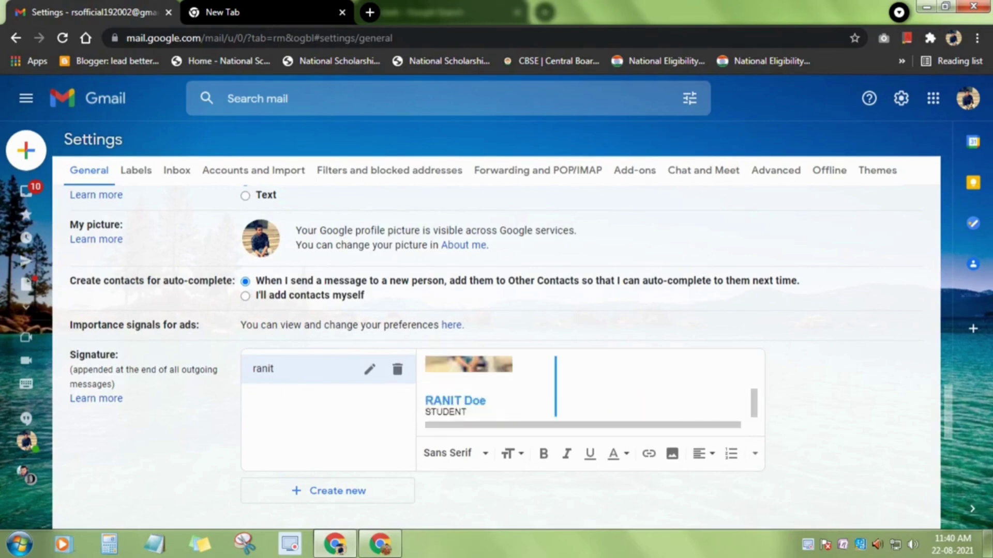
scroll(496, 341, down, 5)
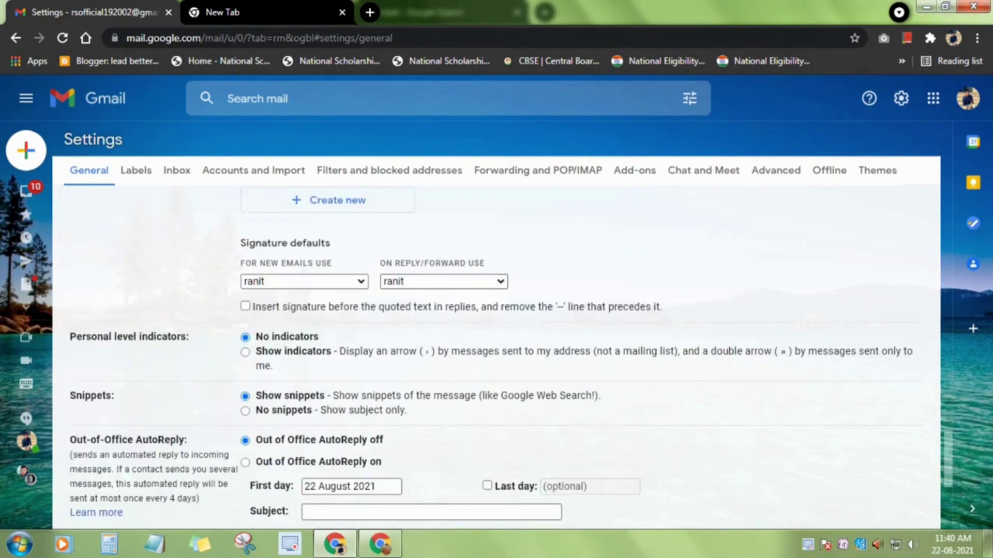
scroll(496, 341, down, 4)
click(471, 491)
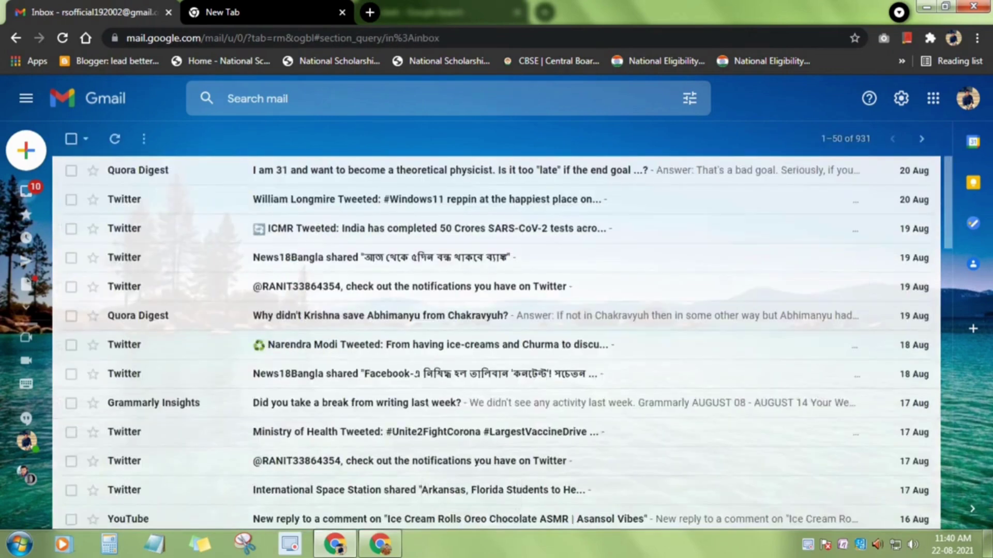
Compose a new message with the placeholder recipient JHBJHDV and the subject FVDSV to check the signature
click(26, 150)
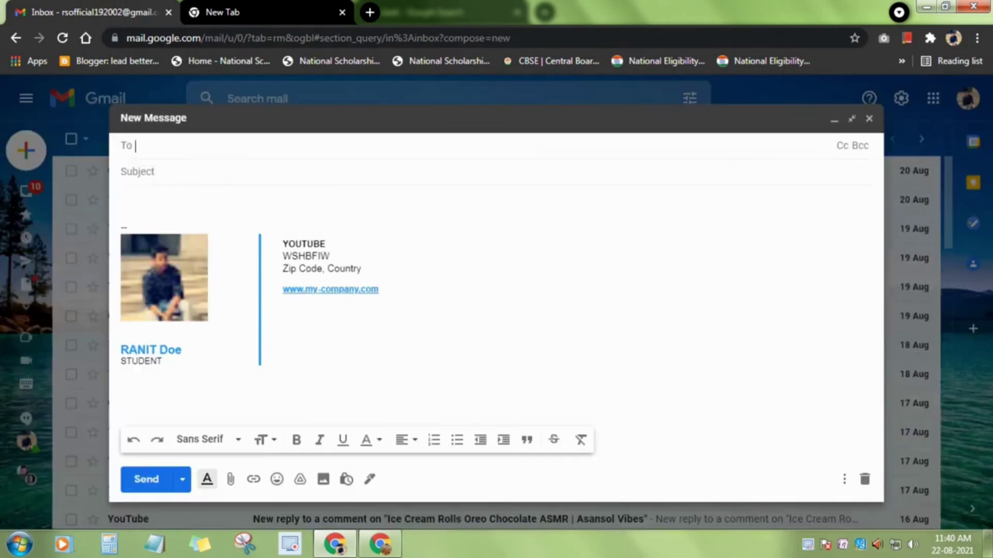
text(JHBJHDV)
key(Tab)
text(FVDSV)
Enter the sample body text SVFSVSV above the signature and delete it again
key(Tab)
text(SVFSVSV)
key(BackSpace)
key(BackSpace)
key(BackSpace)
key(BackSpace)
key(BackSpace)
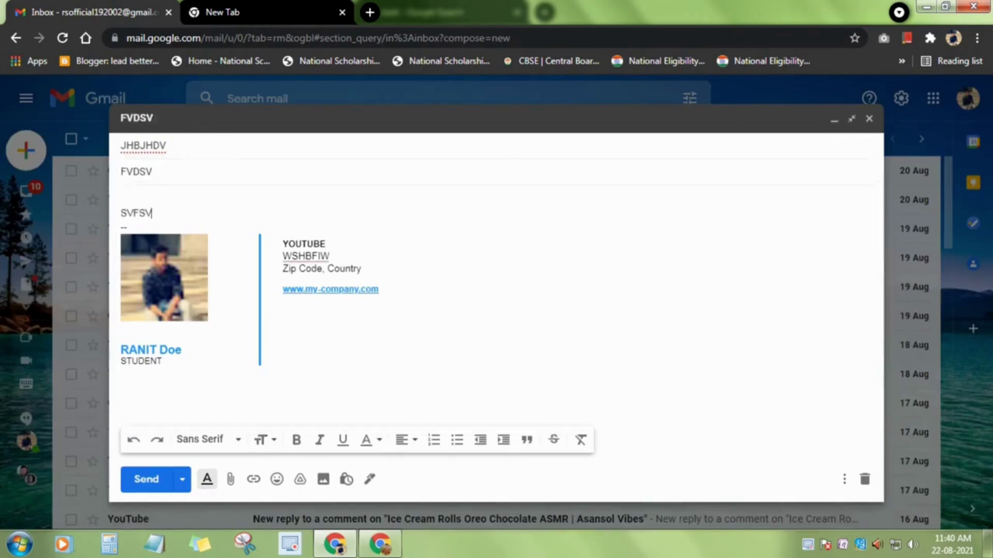
key(BackSpace)
key(BackSpace)
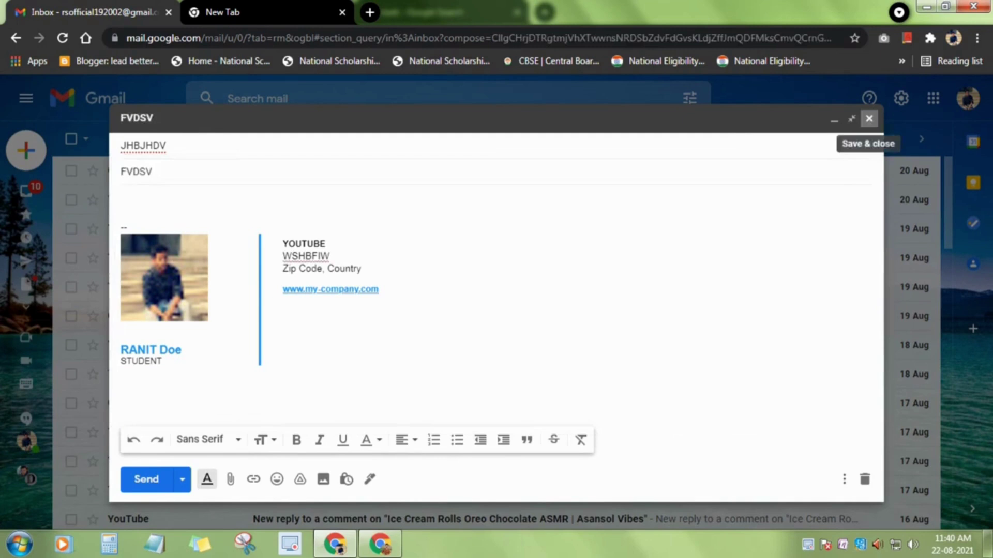